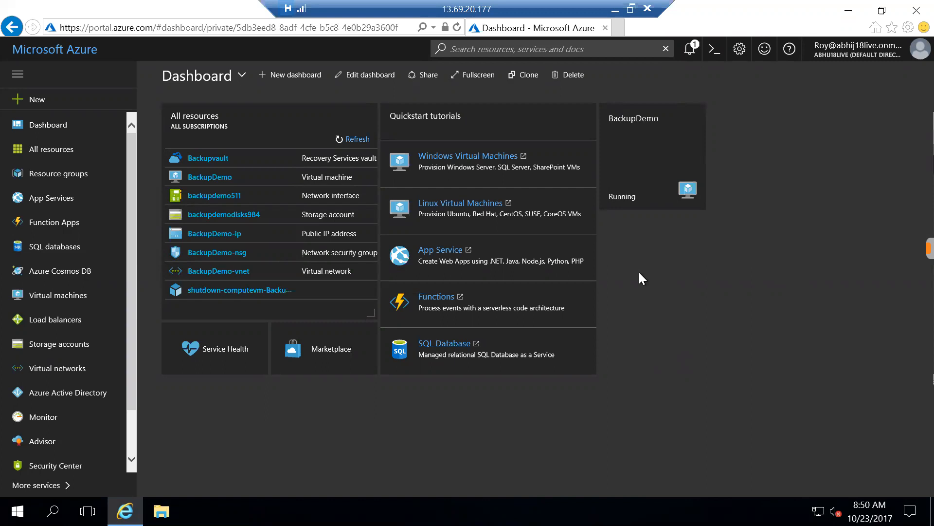
Open the Backupvault Recovery Services vault from the BackupDemo resource group
scroll(63, 437, "down", 2)
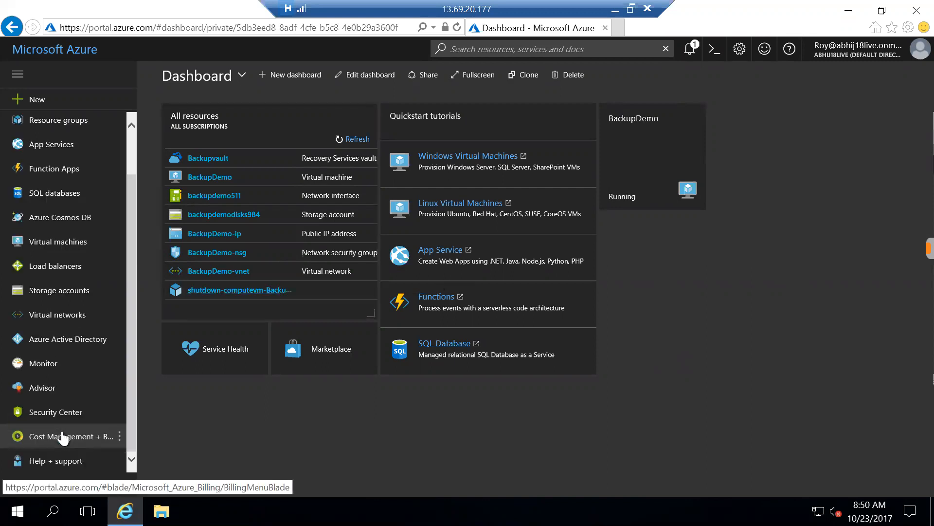
scroll(62, 437, "up", 2)
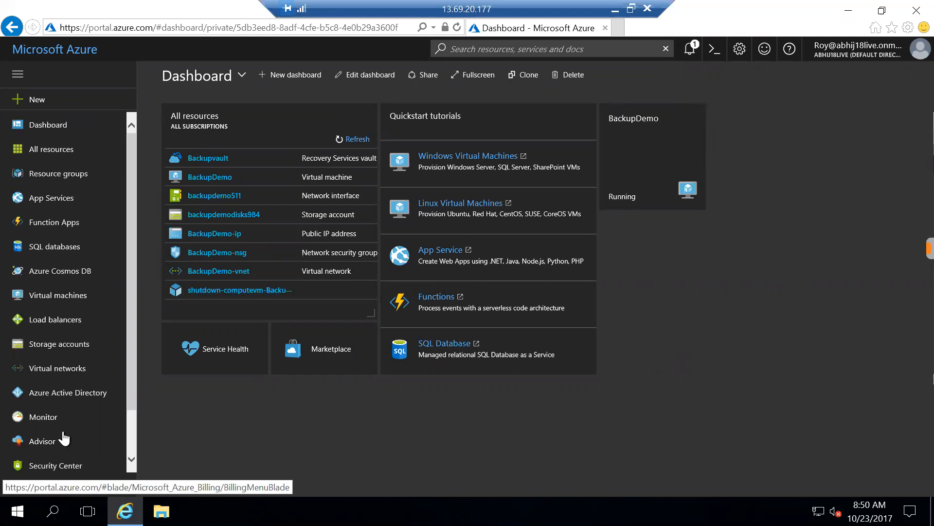
left_click(50, 174)
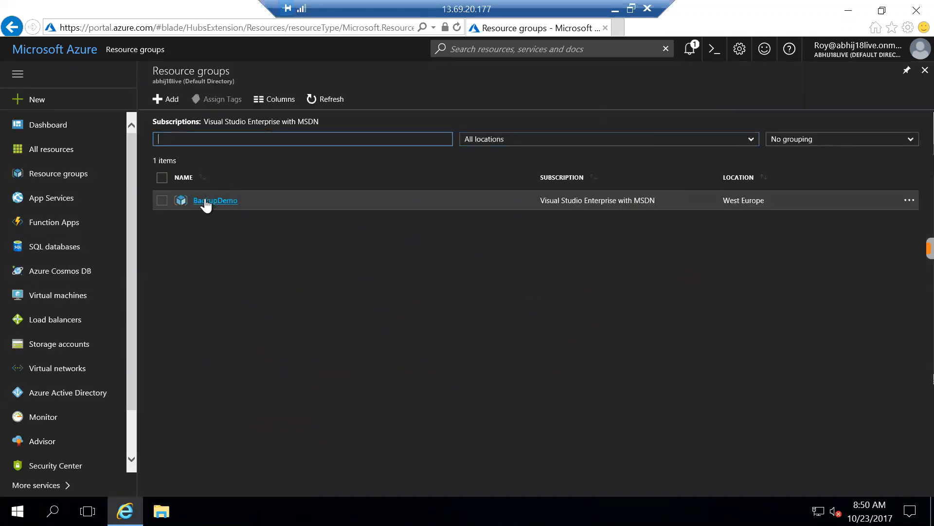
left_click(204, 201)
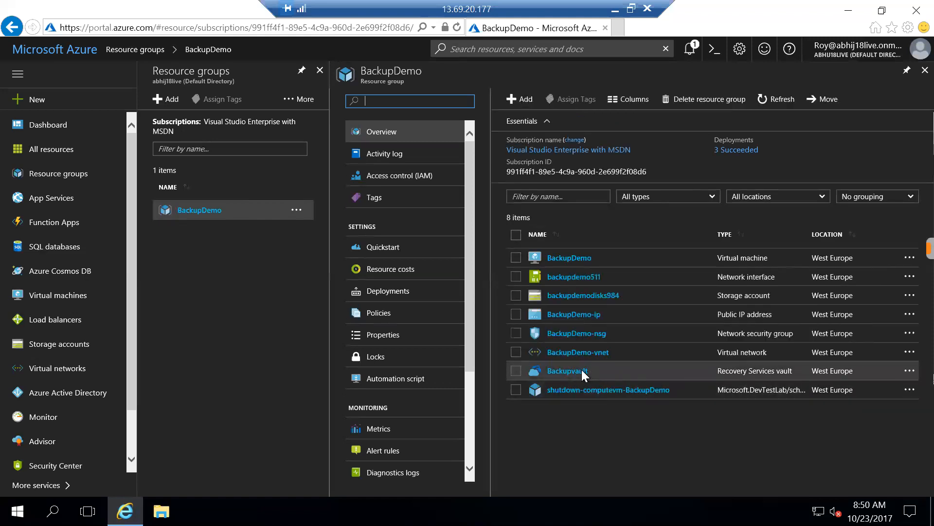
left_click(578, 370)
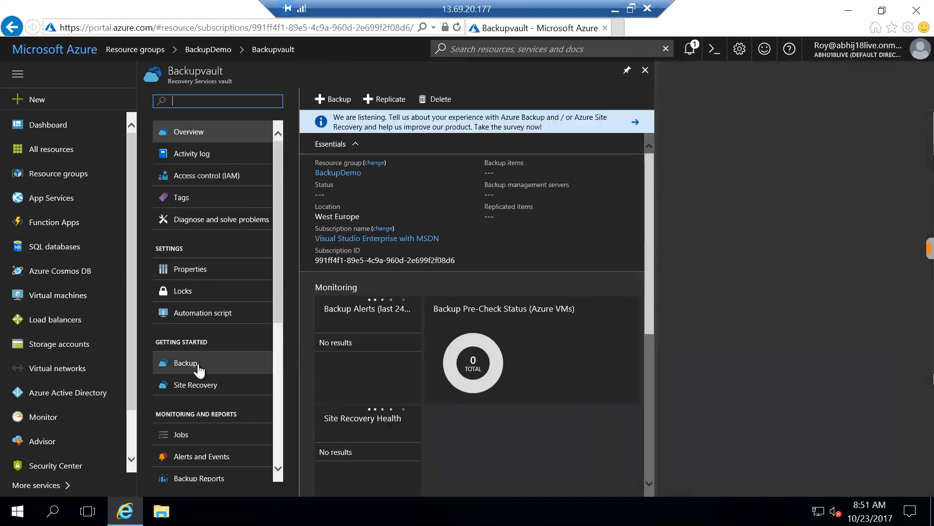
Set the vault's backup goal to Files and folders on an On-Premises workload and open the infrastructure preparation instructions
left_click(189, 368)
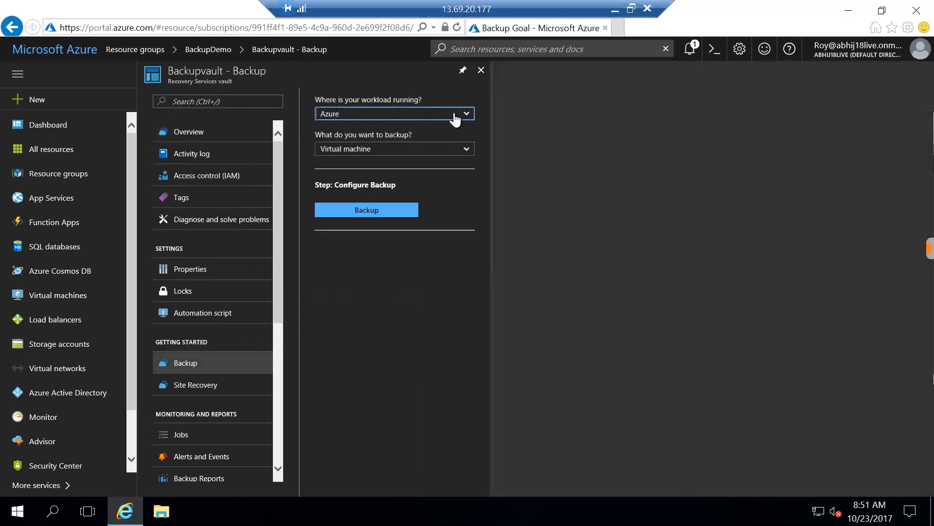
left_click(456, 117)
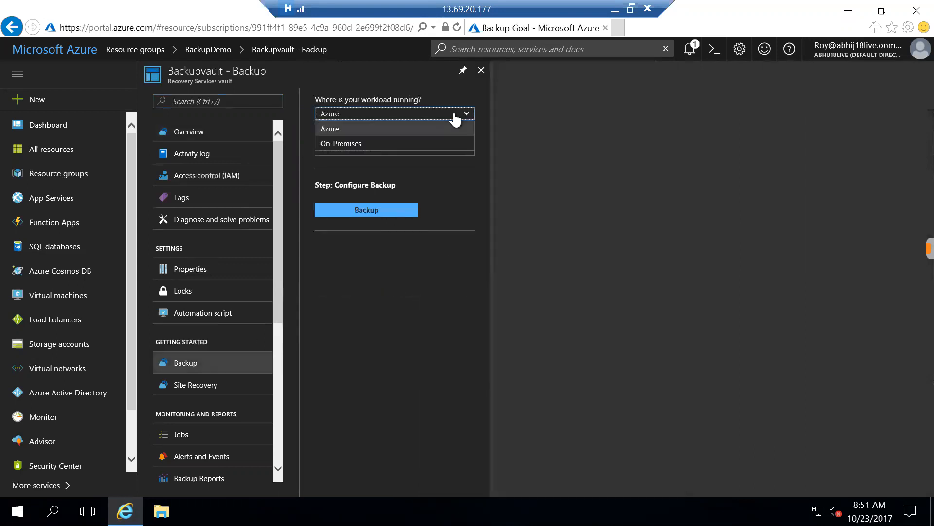
left_click(427, 144)
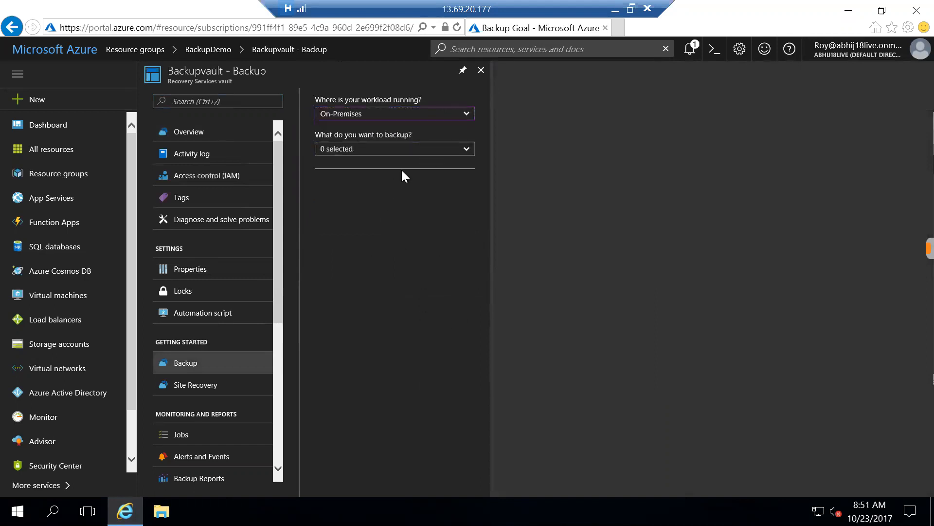
left_click(411, 152)
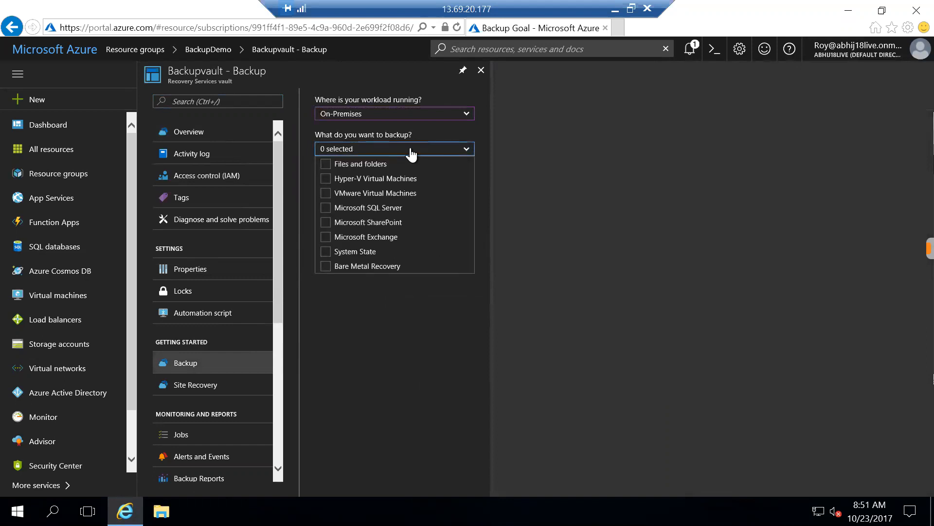
left_click(327, 165)
left_click(389, 337)
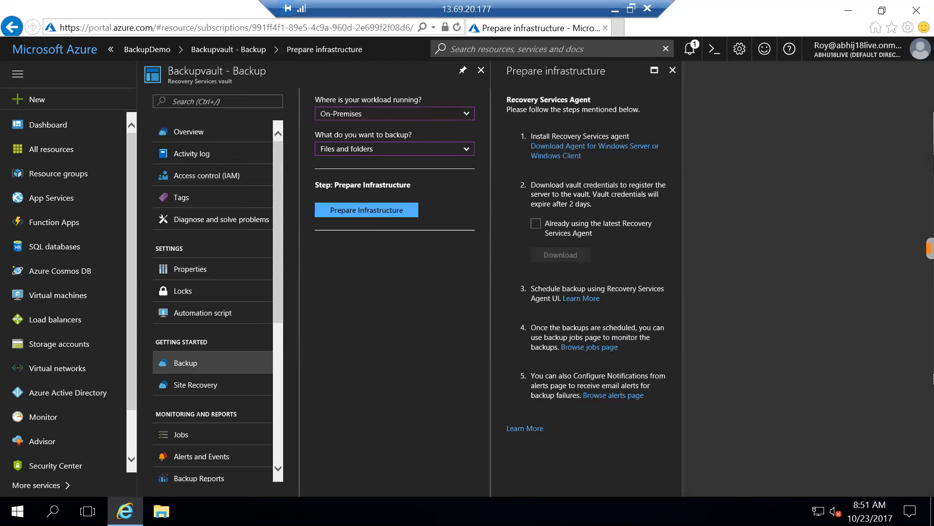
Review the preparation instructions for installing the agent, downloading vault credentials and scheduling the backup
left_click_drag(531, 136, 631, 136)
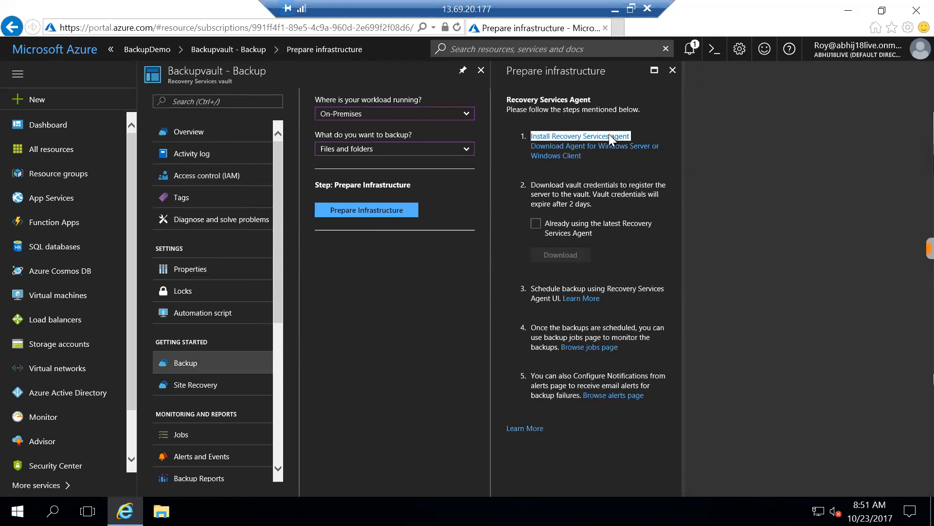
left_click_drag(531, 185, 620, 185)
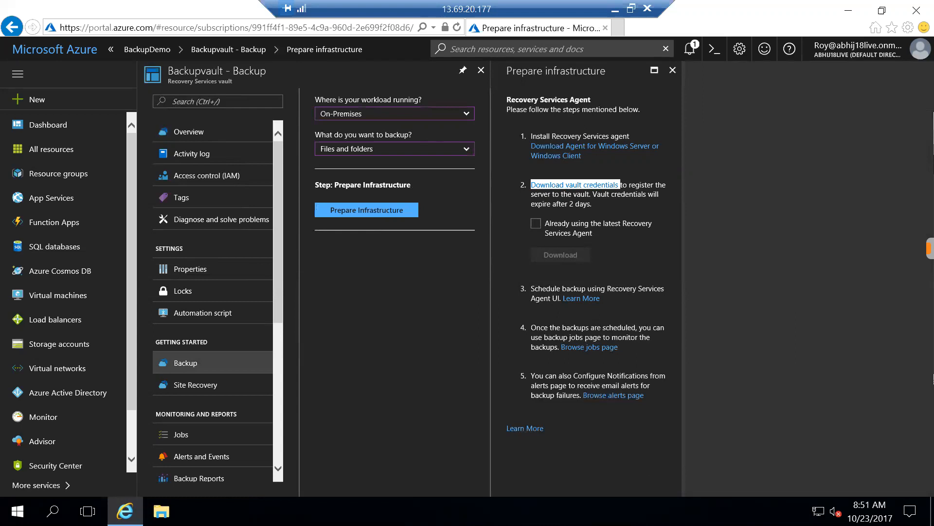
left_click(620, 185)
left_click_drag(590, 194, 531, 185)
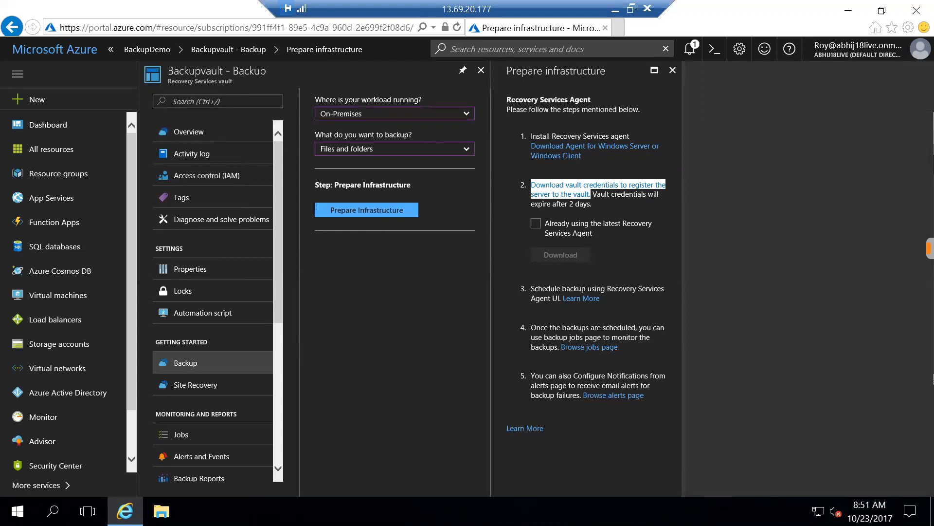
left_click(564, 208)
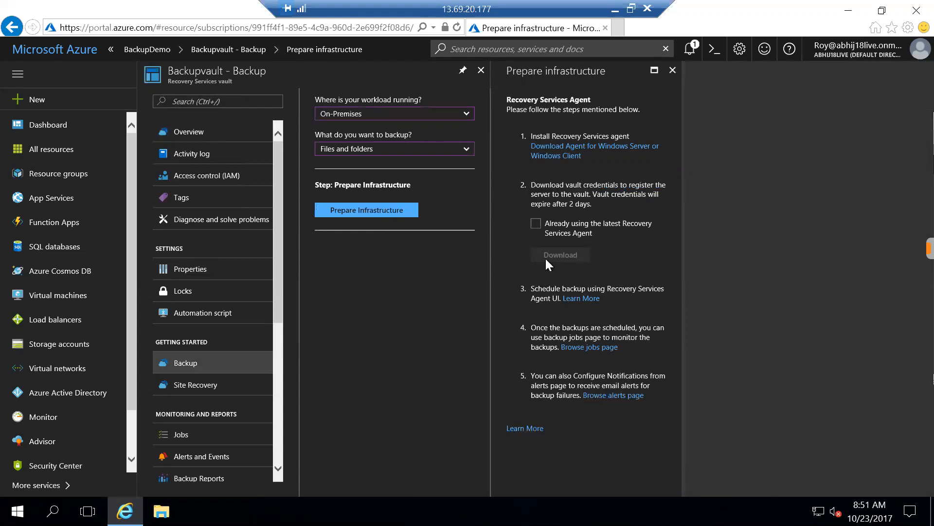
left_click_drag(531, 288, 587, 288)
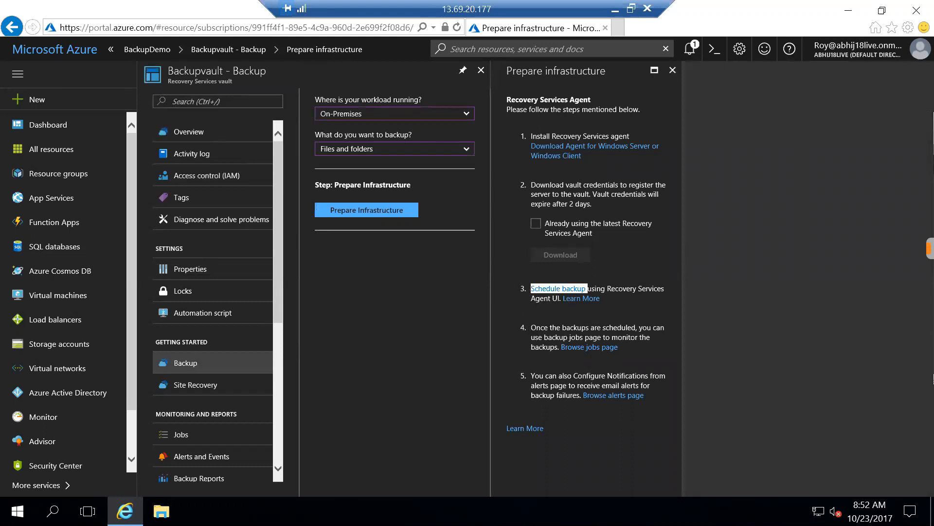
left_click(588, 289)
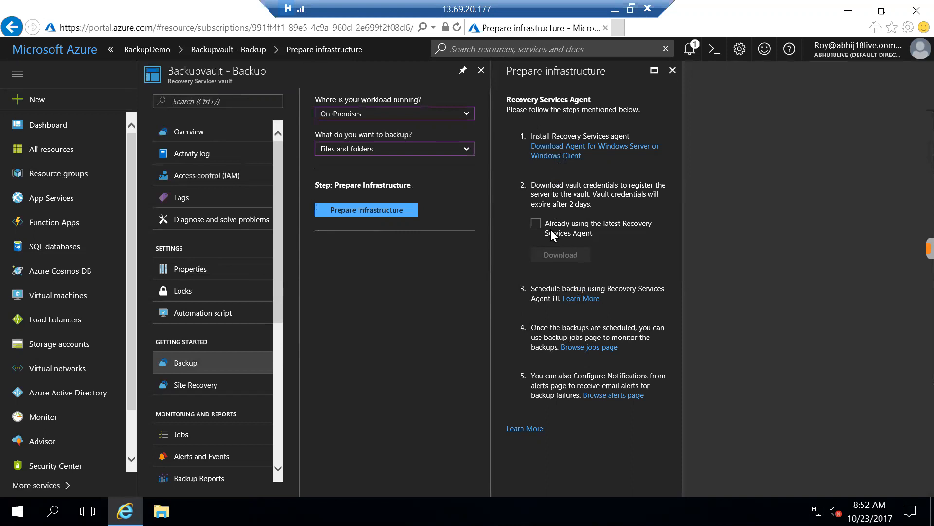
Switch to File Explorer and run MARSAgentInstaller from the Downloads folder
left_click(854, 14)
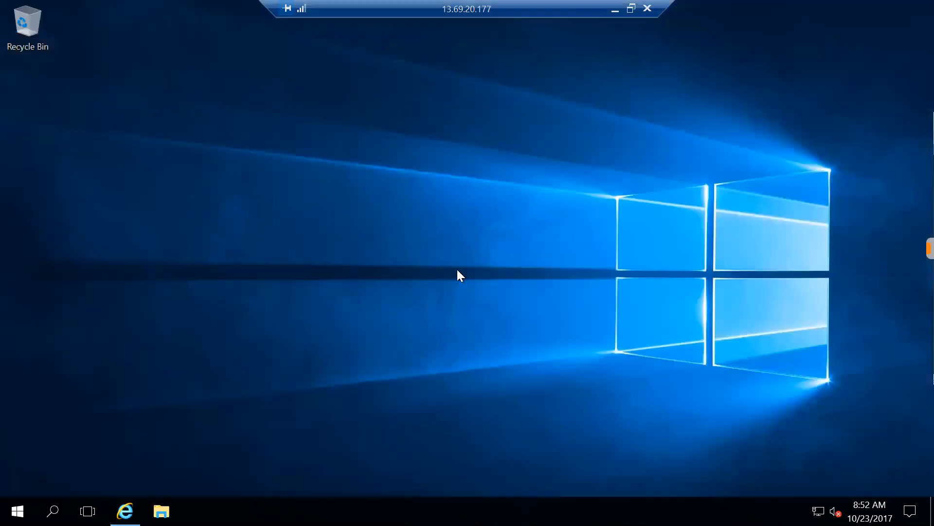
left_click(161, 510)
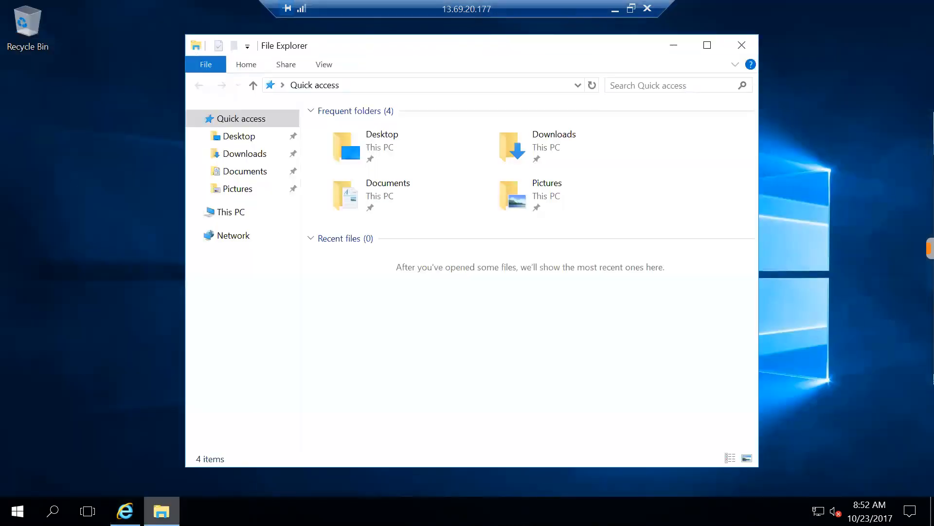
left_click(235, 153)
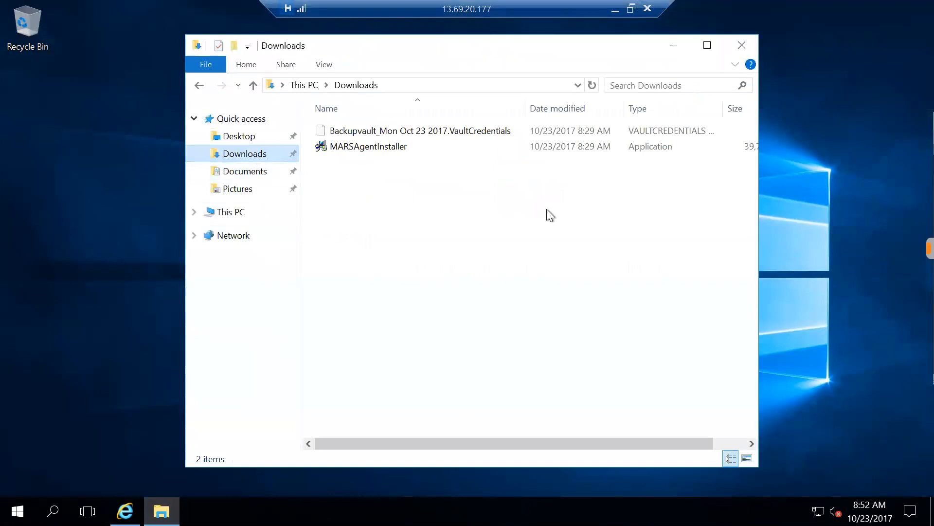
double_click(398, 147)
left_click(509, 274)
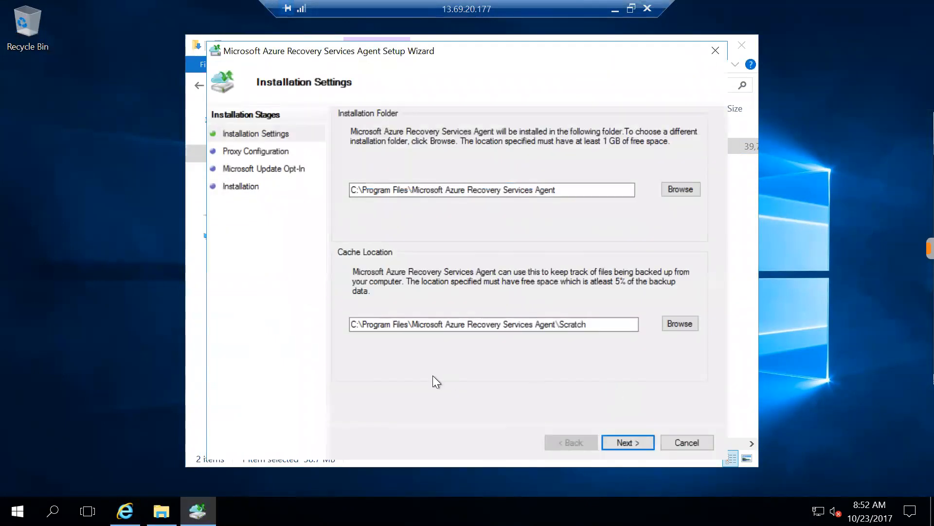
Install the Microsoft Azure Recovery Services Agent with the default folders and proxy settings, choosing a Microsoft Update option
left_click(638, 443)
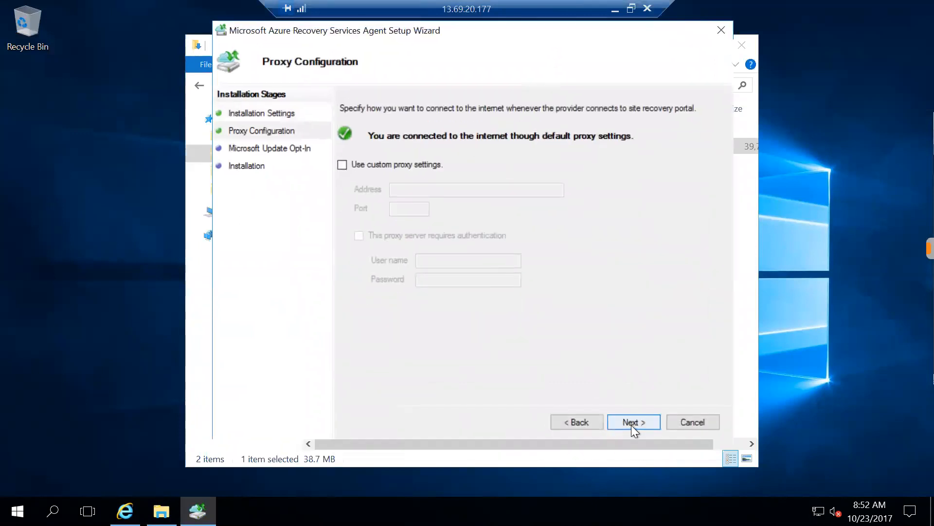
left_click(631, 425)
left_click(546, 224)
left_click(640, 420)
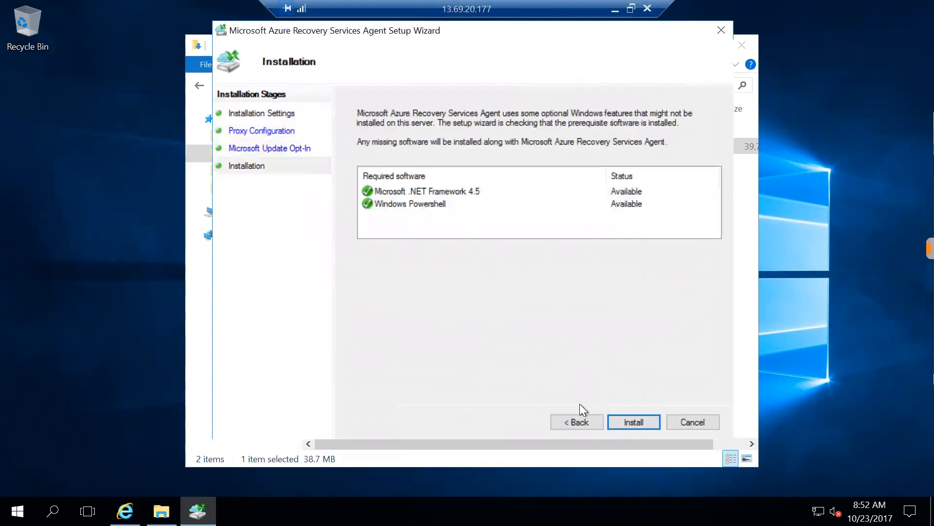
left_click(647, 422)
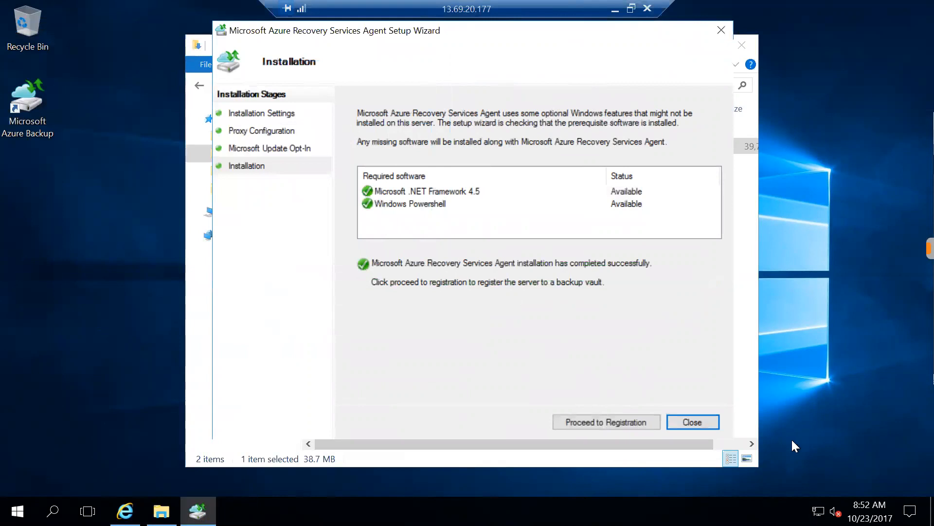
Proceed to server registration and load the Backupvault_Mon Oct 23 2017 vault credentials file from Downloads
left_click(638, 423)
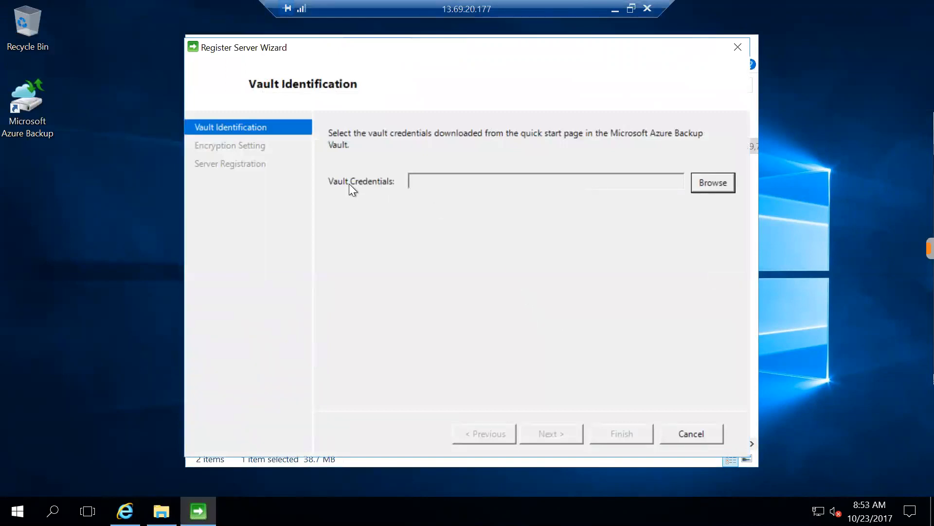
left_click(712, 186)
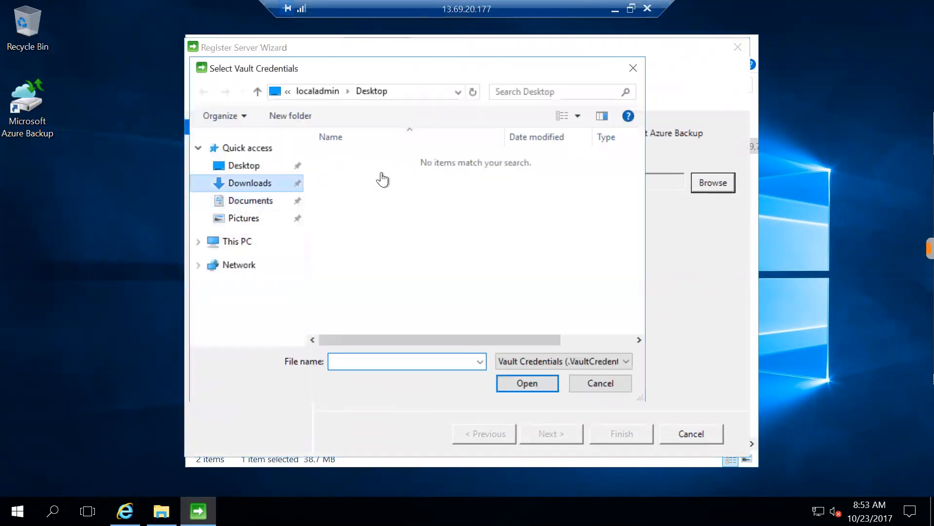
left_click(391, 160)
left_click(516, 382)
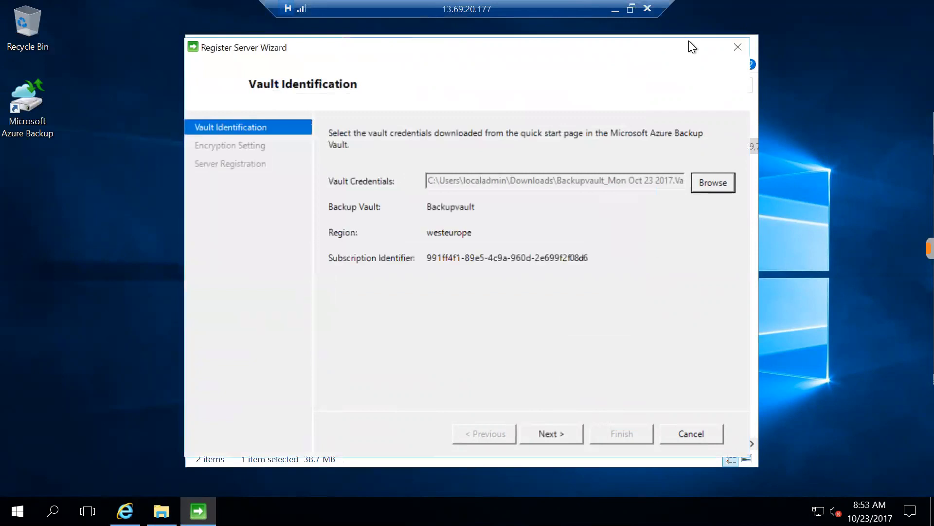
left_click_drag(687, 41, 699, 26)
Continue to the encryption settings and generate a passphrase for this server's backups
left_click(547, 416)
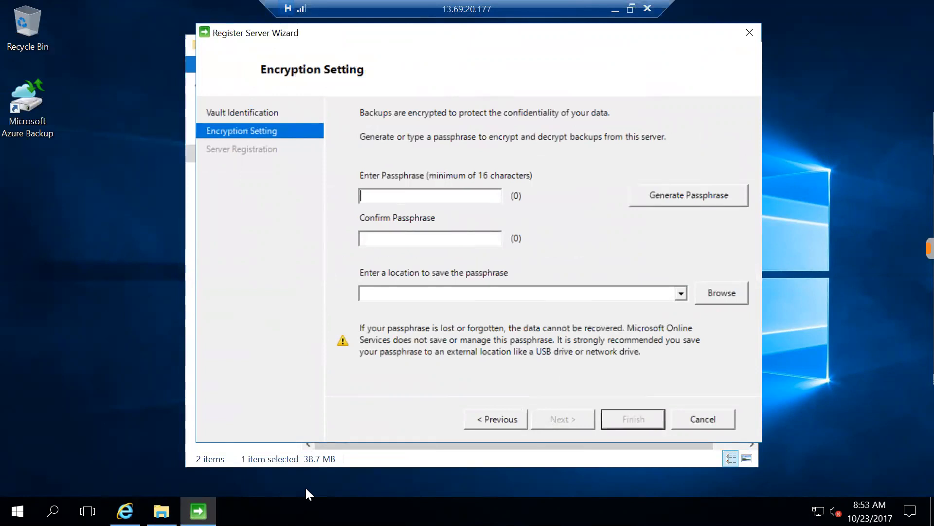
left_click(673, 200)
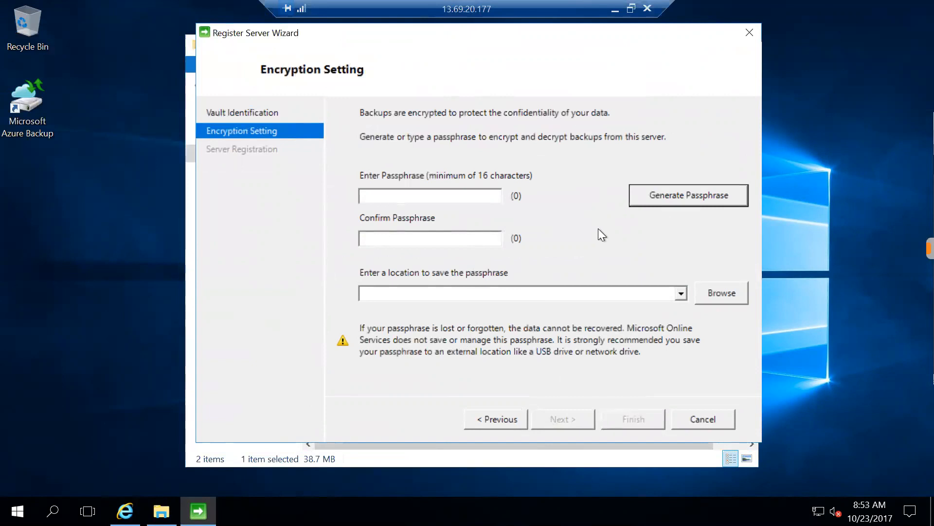
left_click(649, 199)
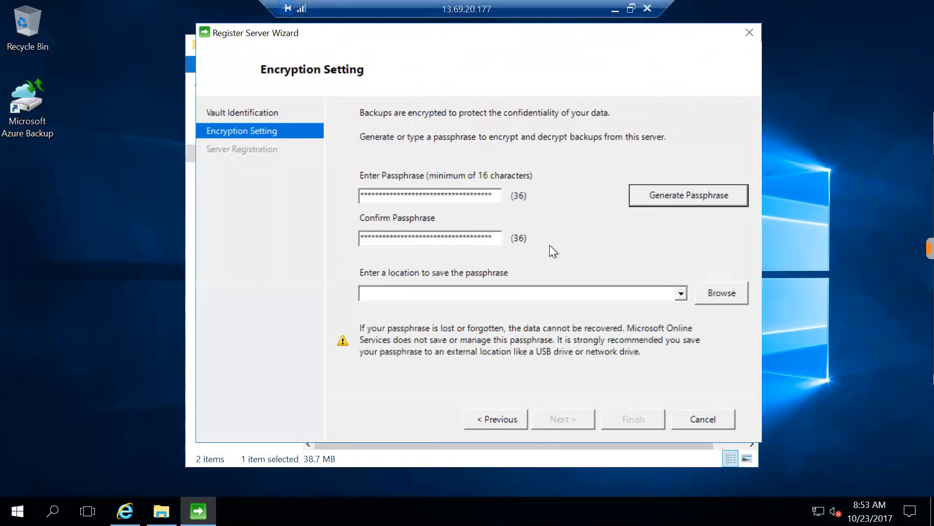
Create a Desktop folder named Passphase as the passphrase save location and try to finish the encryption setup
left_click(680, 294)
left_click(693, 311)
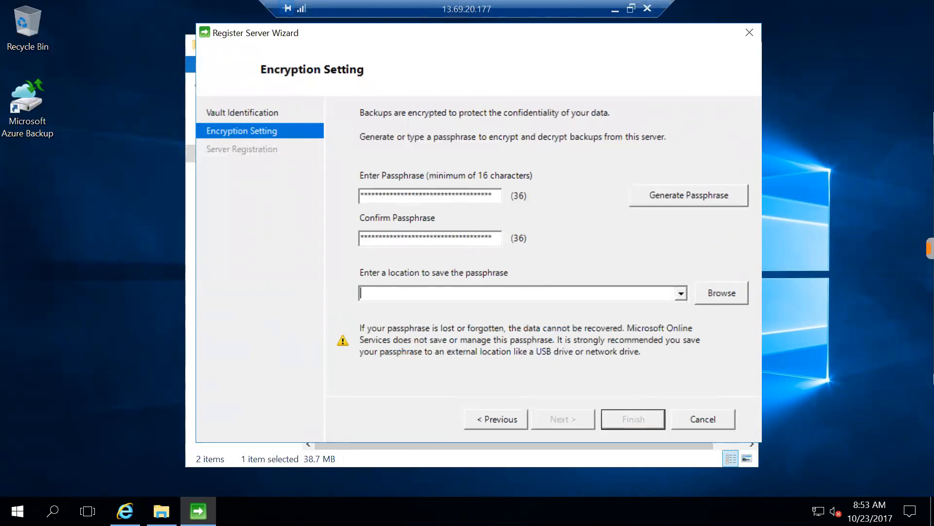
left_click(708, 293)
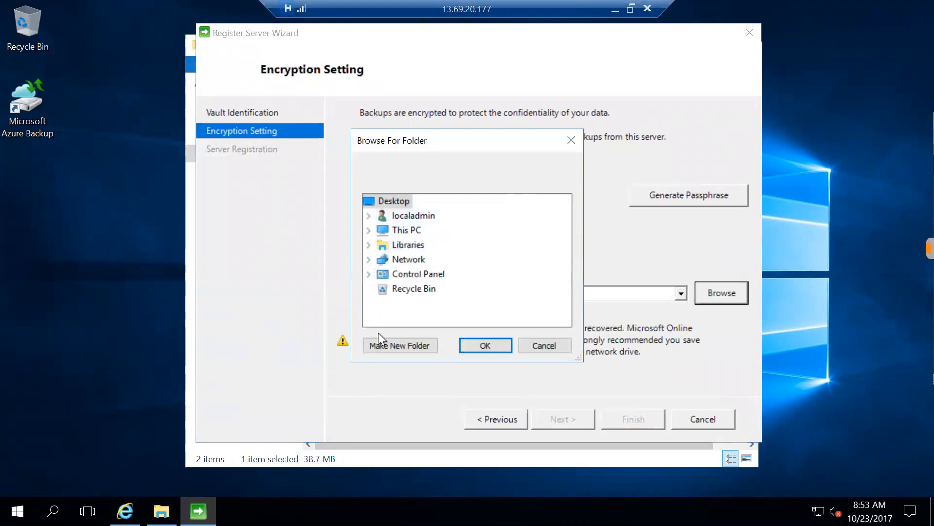
left_click(386, 346)
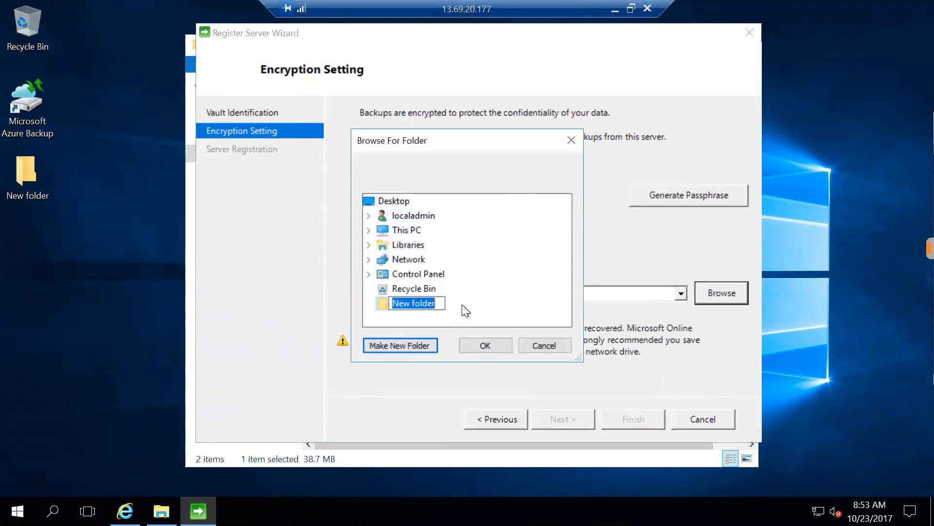
type("Pass")
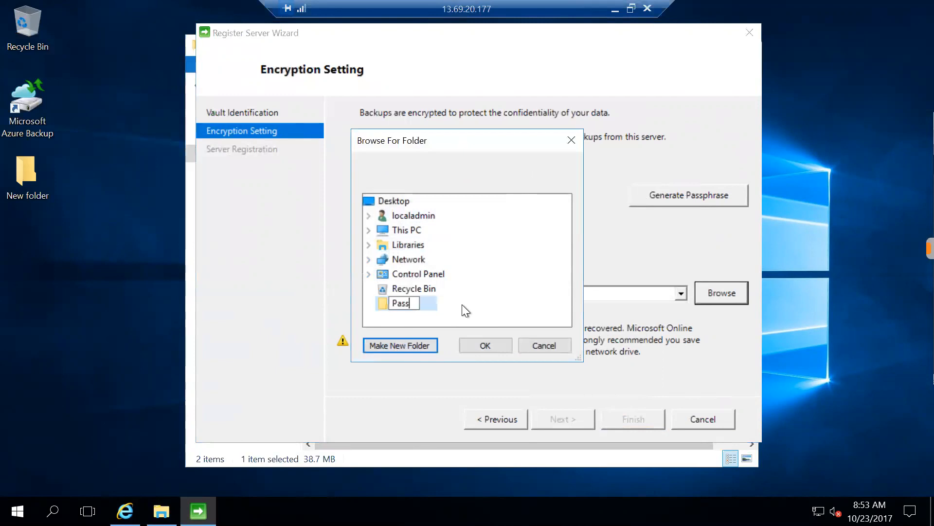
type("phrase")
key("BackSpace")
key("BackSpace")
key("BackSpace")
key("BackSpace")
type("ase")
left_click(482, 345)
left_click(637, 422)
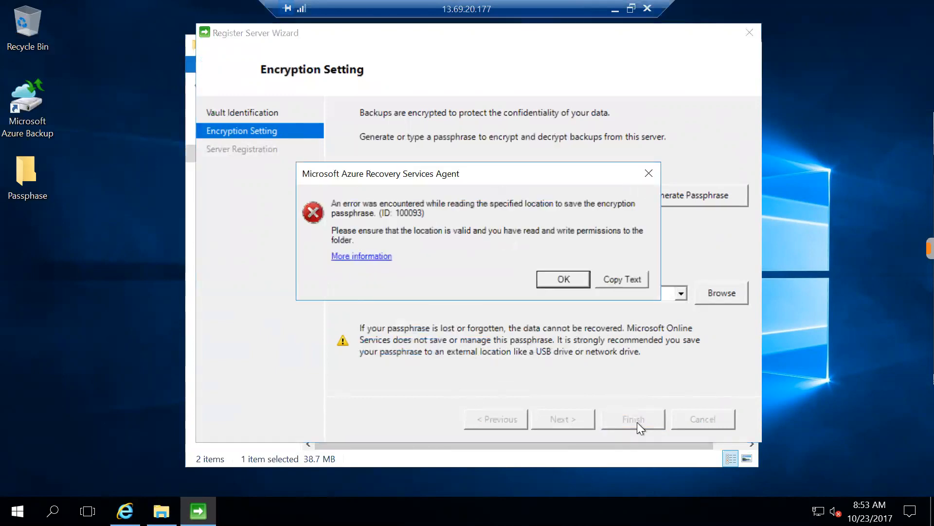
left_click(559, 285)
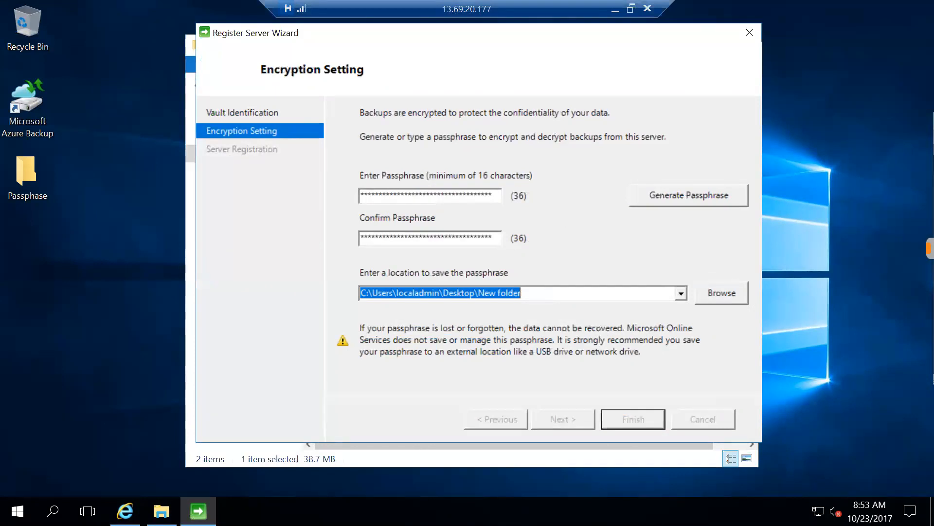
Set the Passphase folder on the Desktop as the passphrase save location, finish registering the server and launch the Recovery Services Agent
key("BackSpace")
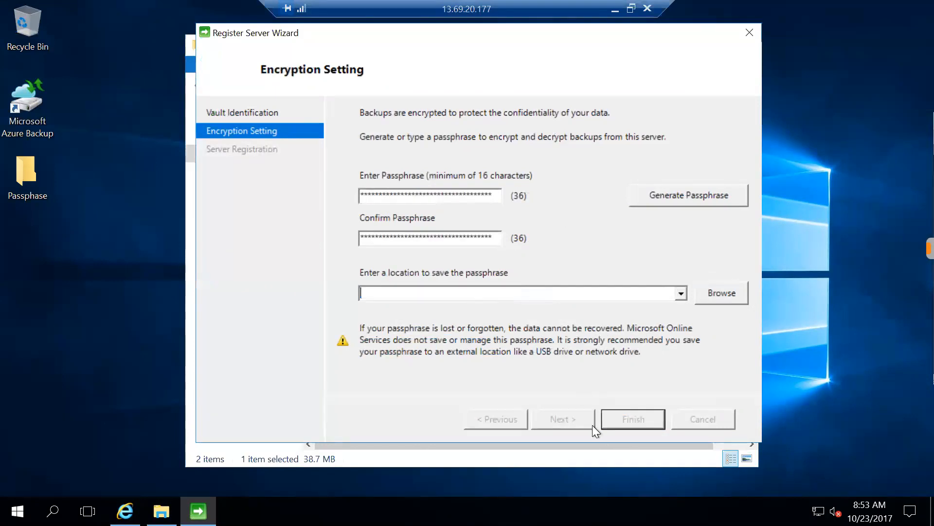
left_click(714, 297)
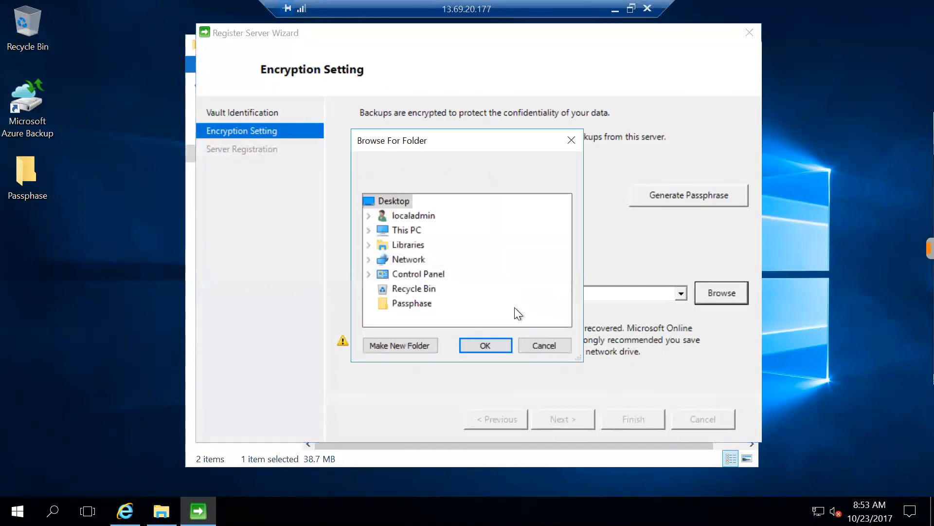
left_click(413, 304)
left_click(484, 344)
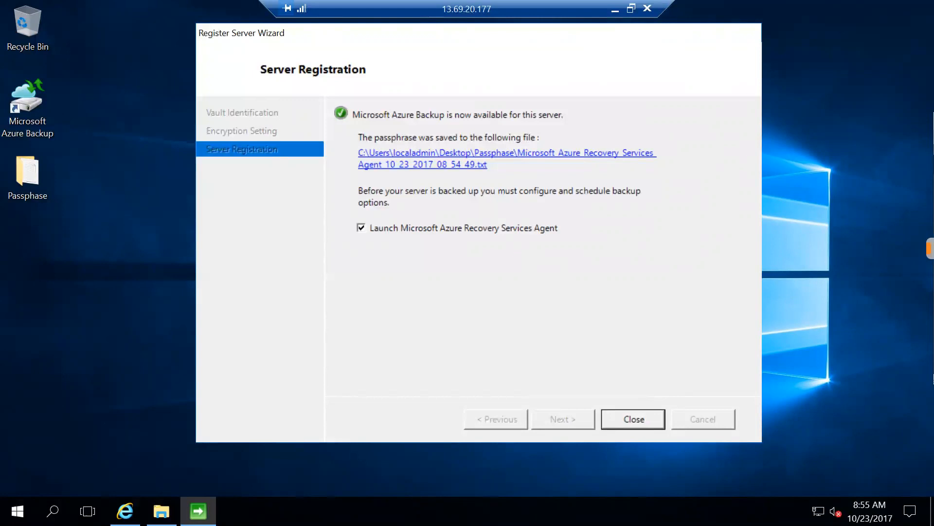
left_click(627, 419)
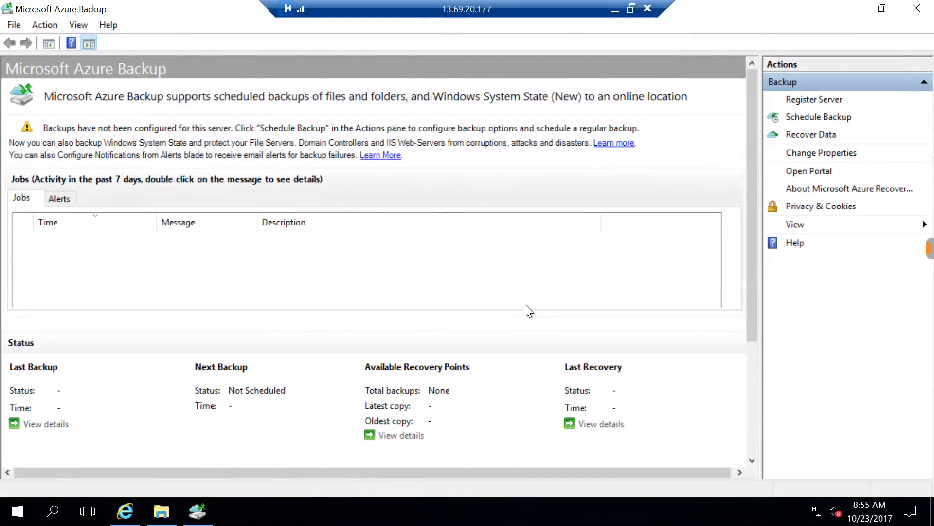
Start a new backup schedule and add New folder on drive C: as the item to back up
left_click(838, 118)
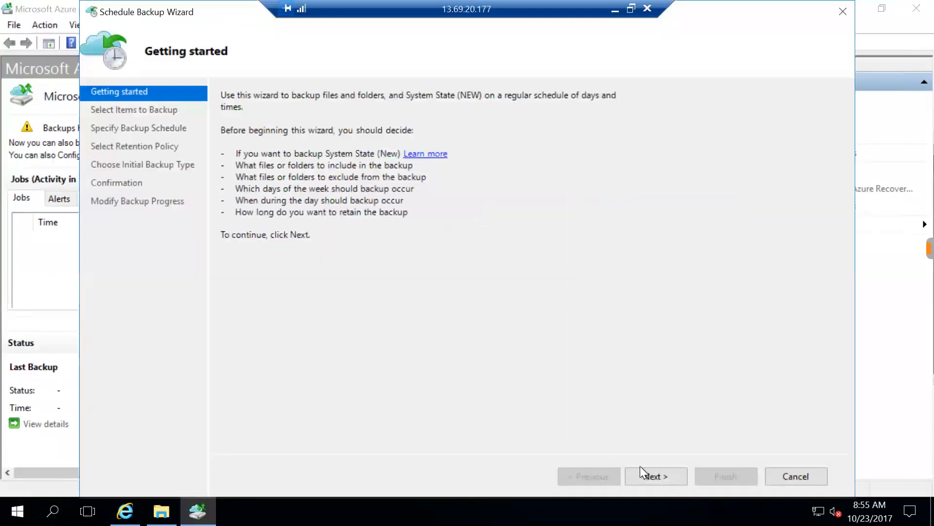
left_click(656, 482)
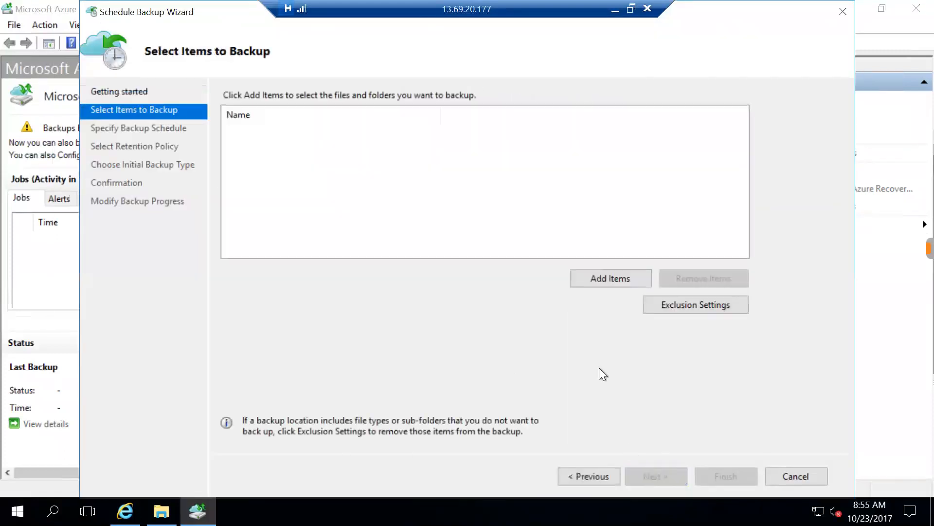
left_click(621, 283)
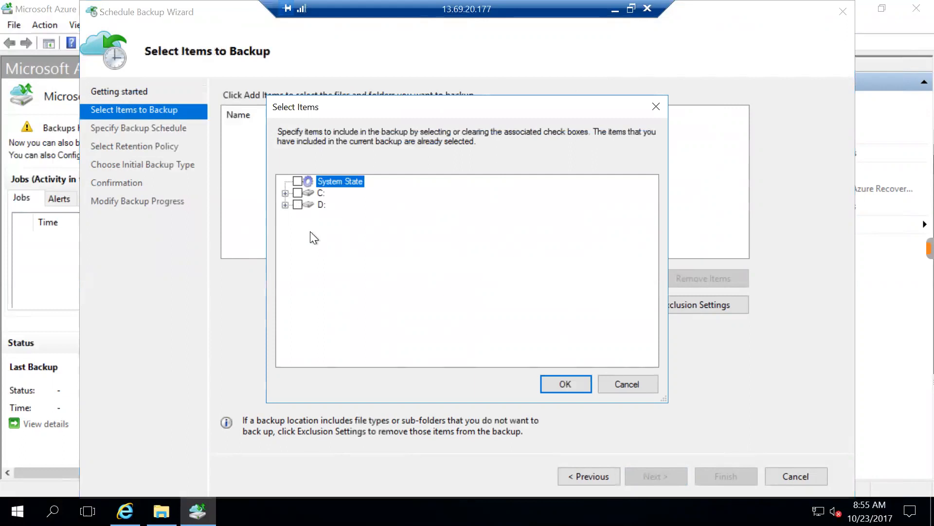
left_click(285, 193)
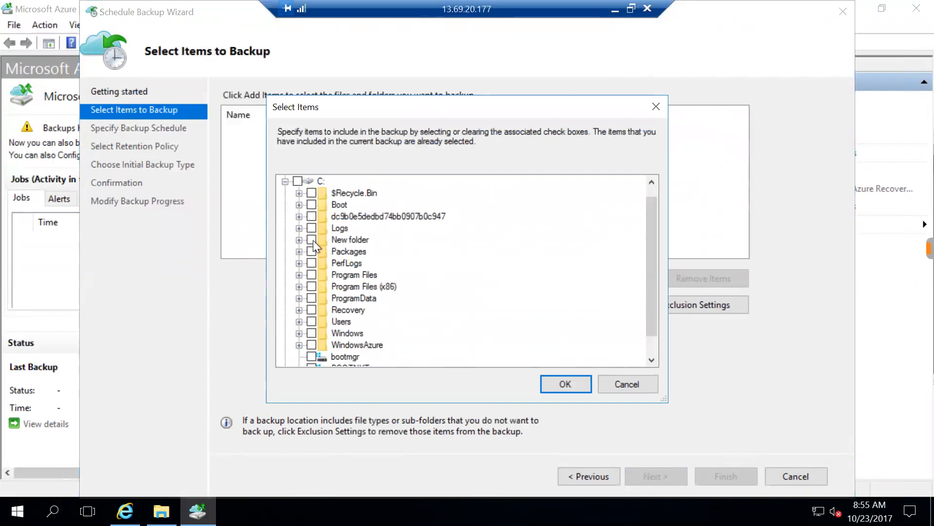
left_click(557, 384)
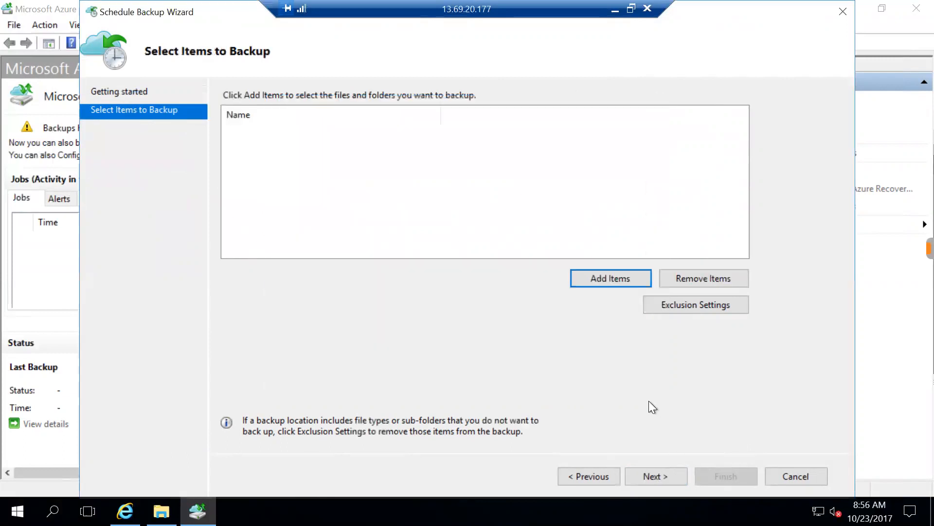
left_click(670, 475)
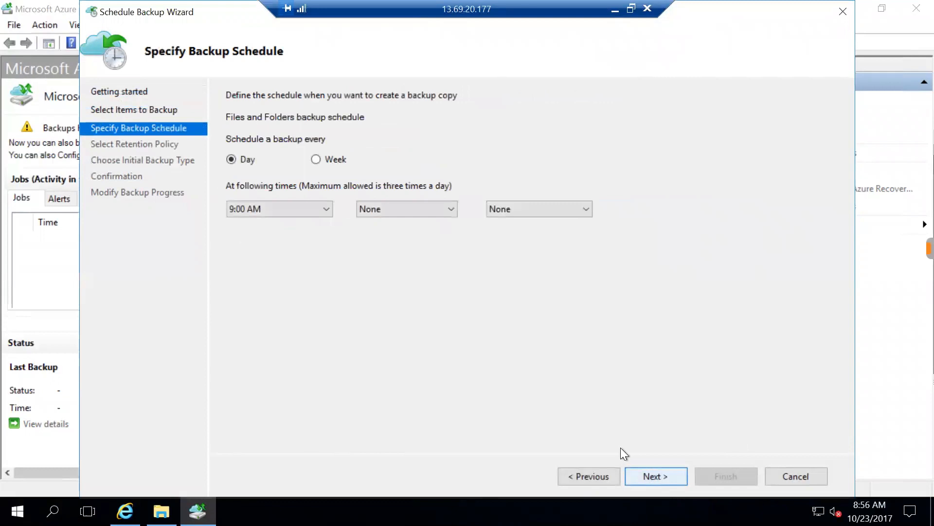
Schedule the files and folders backup for every day at 6:00 PM
left_click(316, 160)
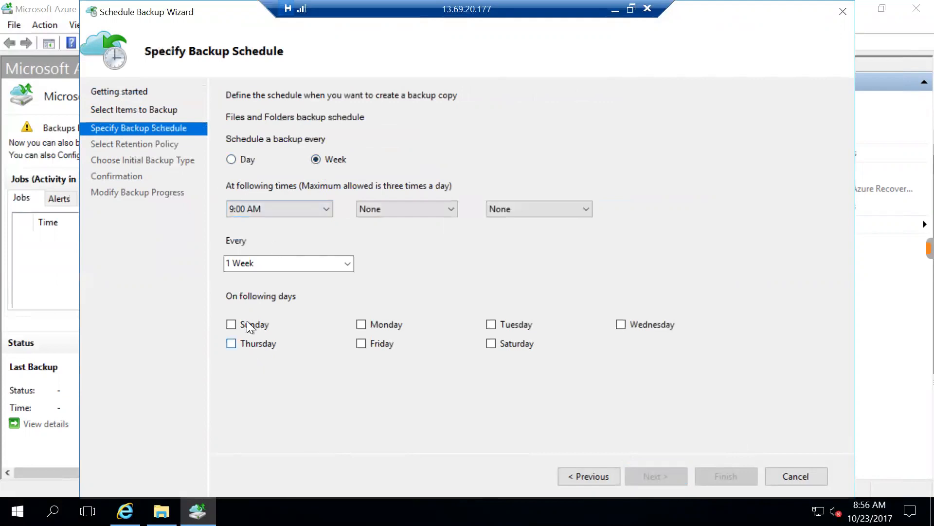
left_click(232, 159)
left_click(286, 207)
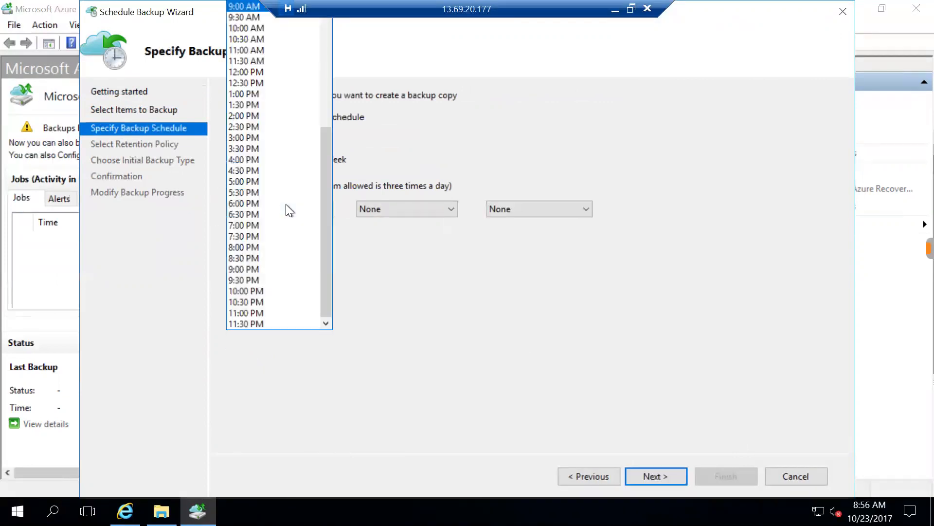
left_click(270, 204)
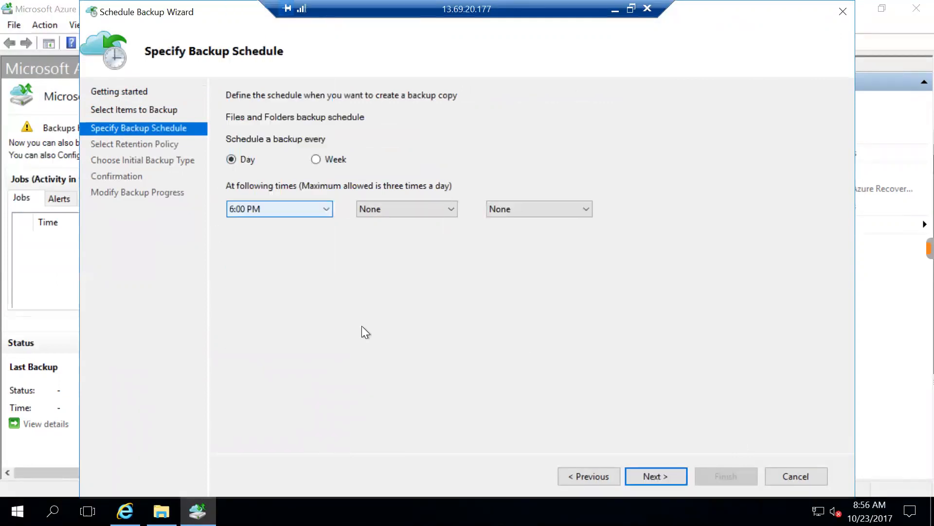
left_click(667, 476)
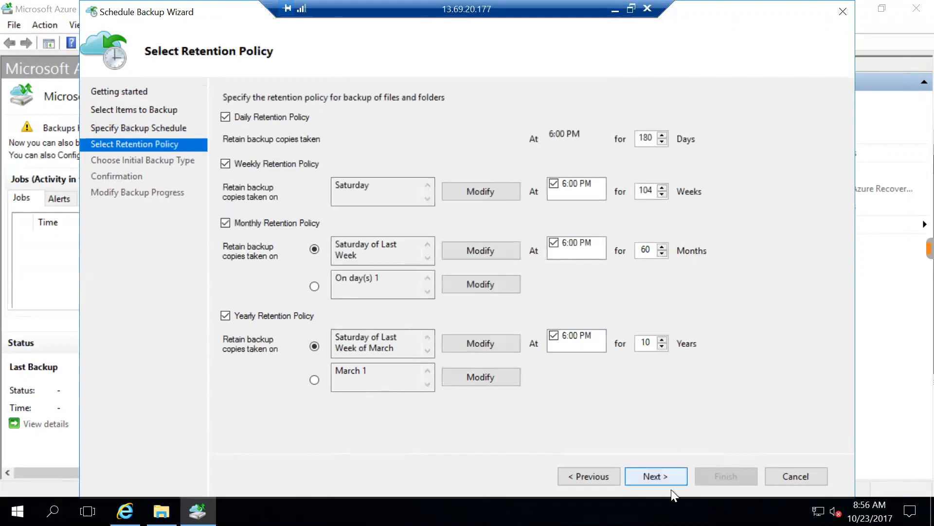
Accept the default retention policy, keep the initial backup automatically over the network, and finish creating the schedule
left_click(672, 472)
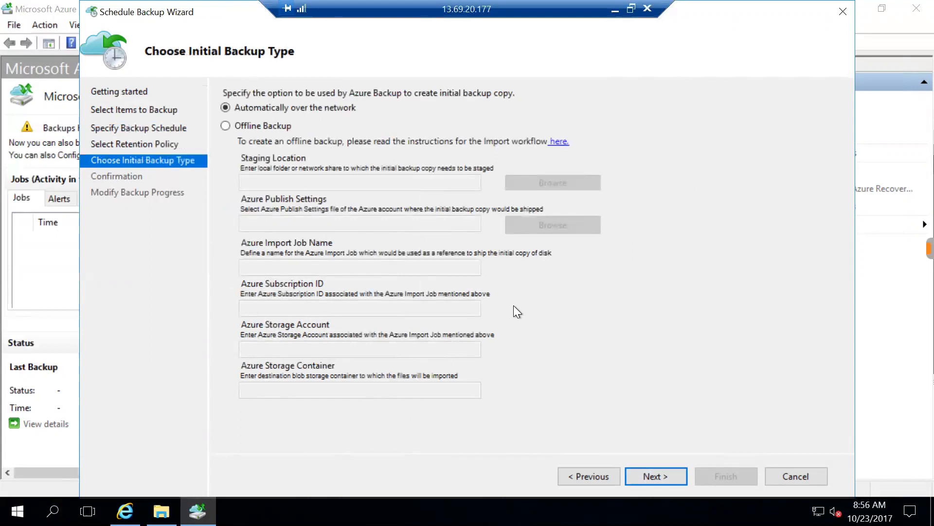
left_click(655, 472)
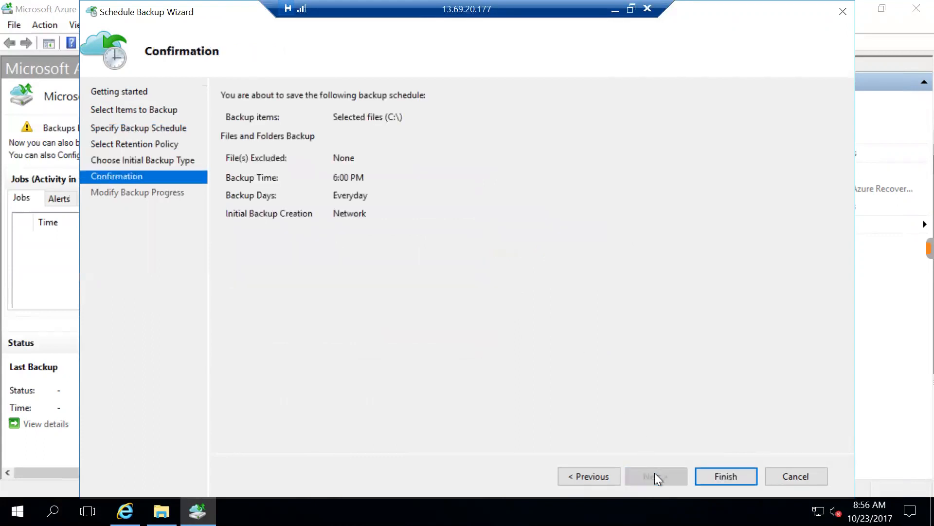
left_click(731, 477)
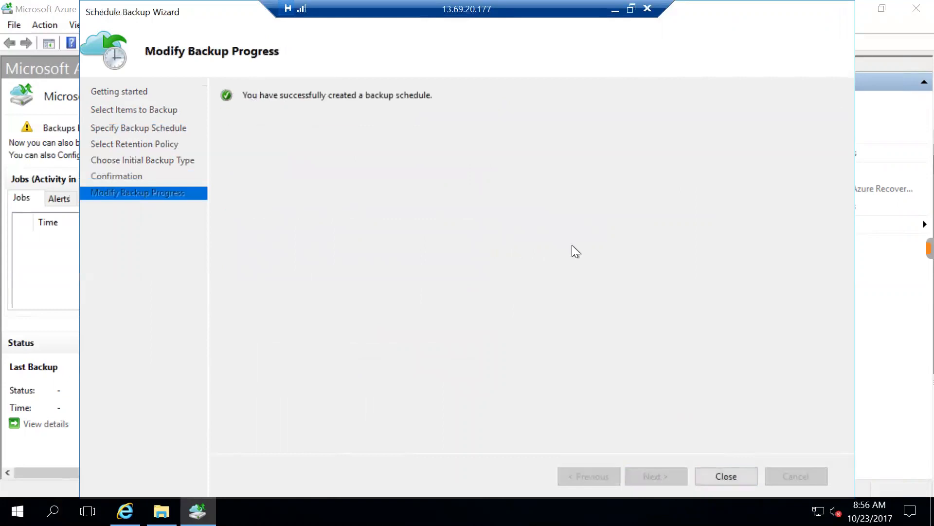
left_click(711, 477)
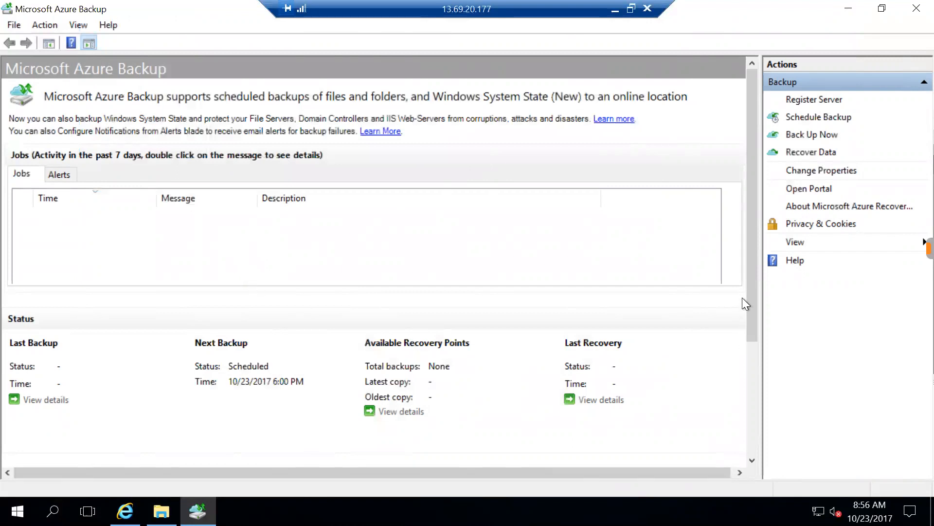
Run an immediate backup of C:\New folder and close the wizard when it finishes
scroll(754, 438, "down", 3)
scroll(754, 460, "down", 2)
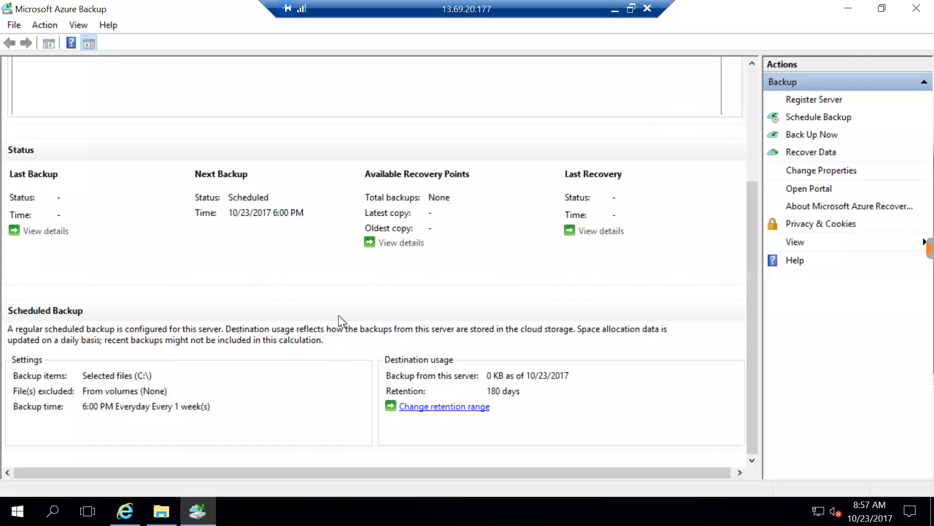
left_click(812, 138)
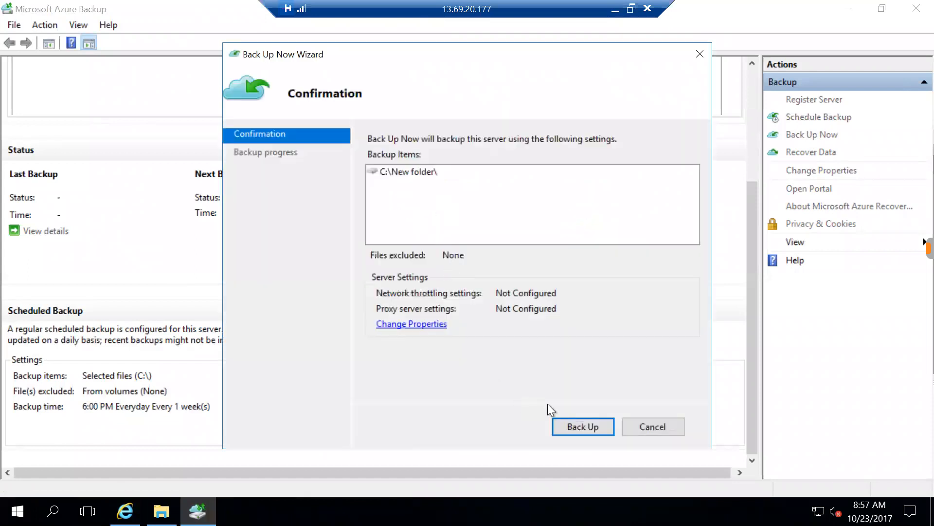
left_click(571, 427)
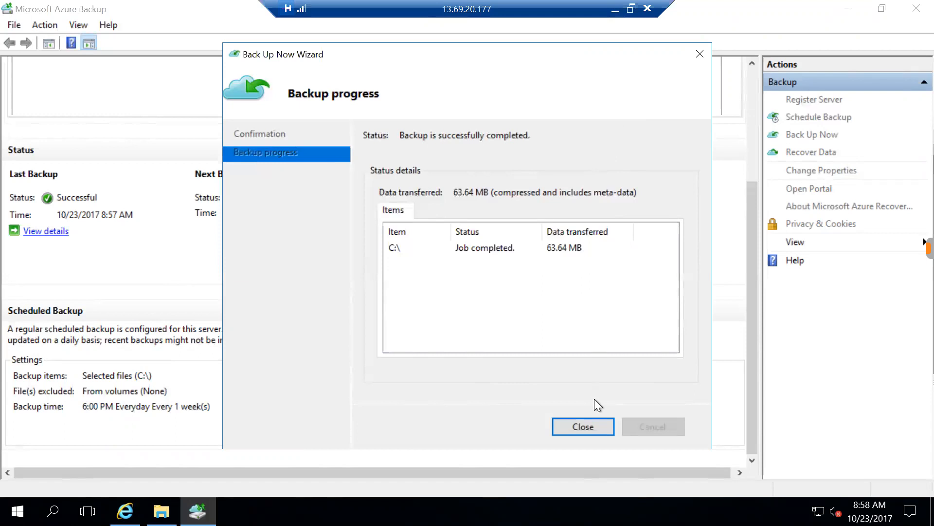
left_click(595, 427)
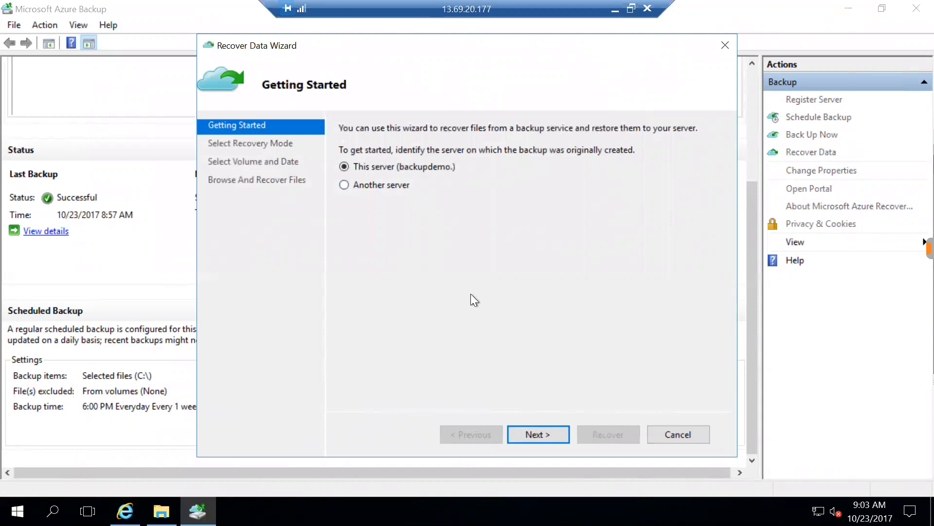
Recover individual files and folders from this server by mounting the C:\ backup of 10/23/2017 8:57 AM
left_click(538, 430)
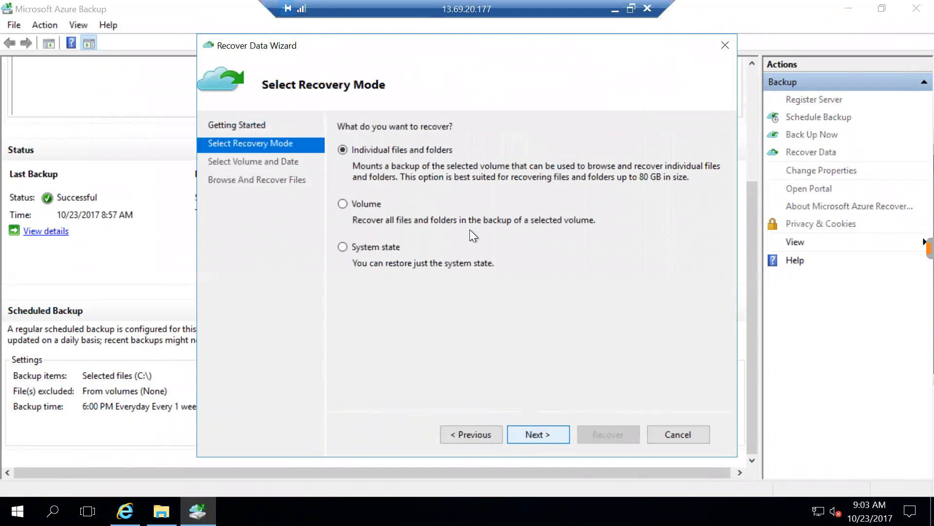
left_click(536, 432)
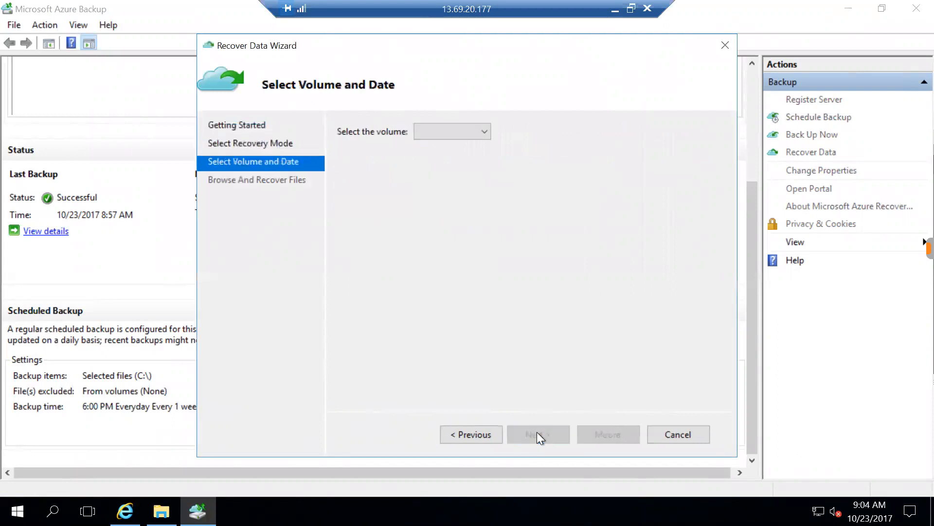
left_click(465, 133)
left_click(460, 145)
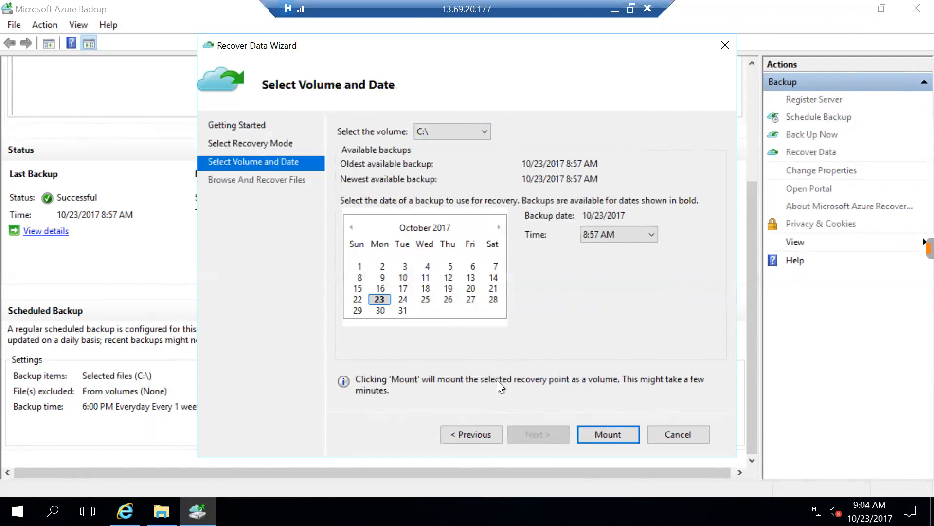
left_click(612, 437)
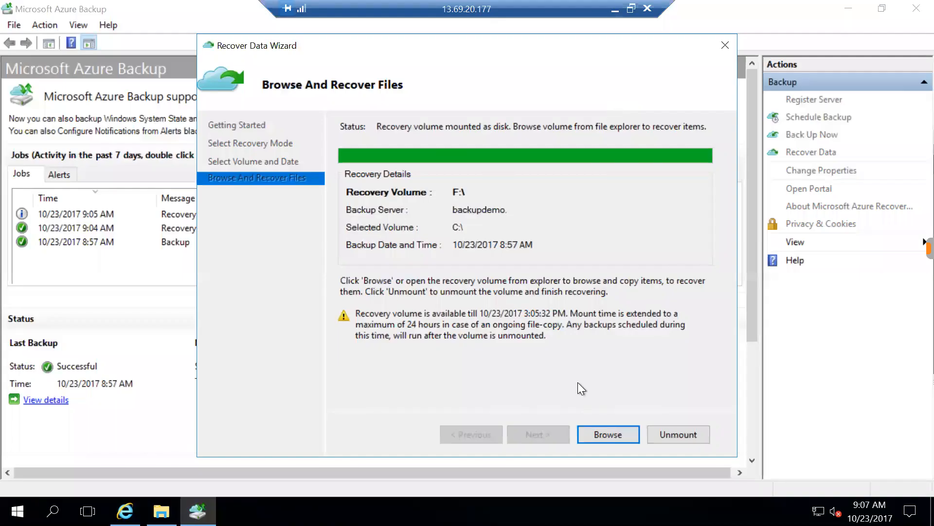
Browse the mounted recovery volume and examine the files inside New folder
left_click(602, 430)
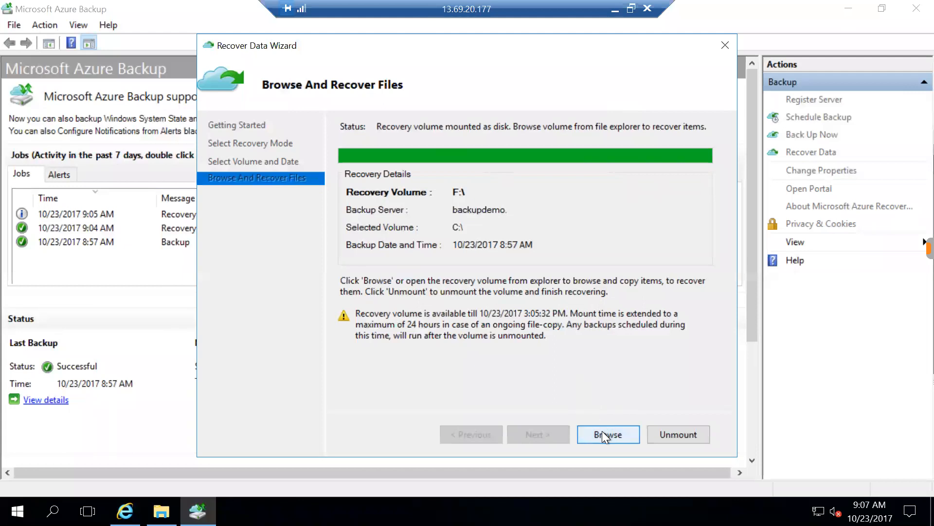
left_click(378, 154)
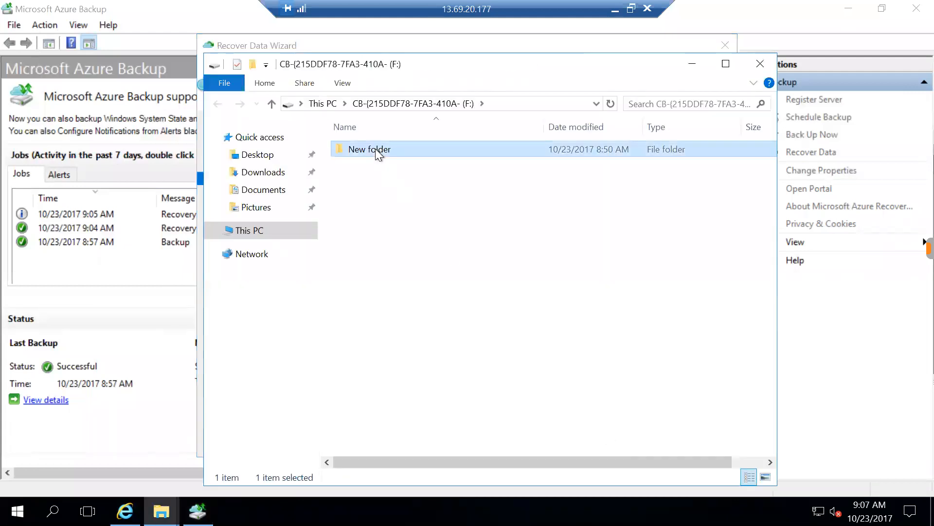
double_click(375, 148)
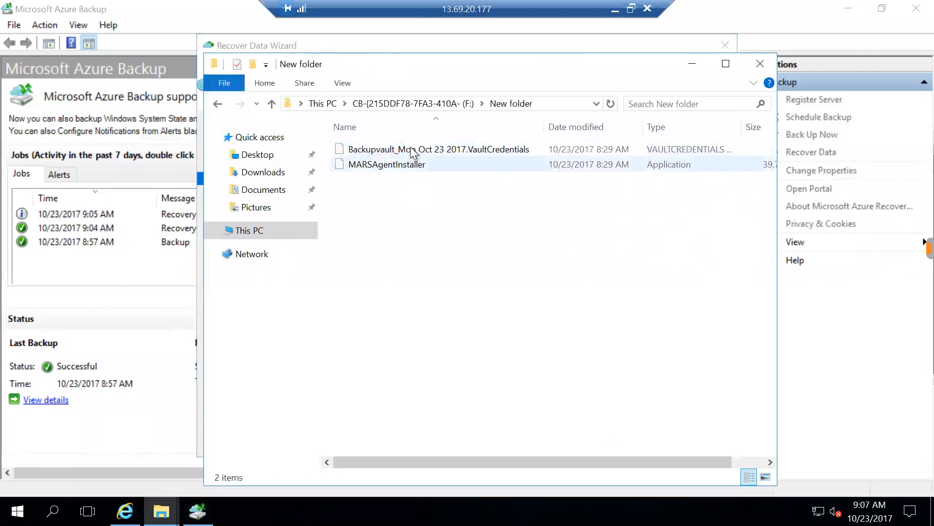
left_click_drag(407, 174, 404, 142)
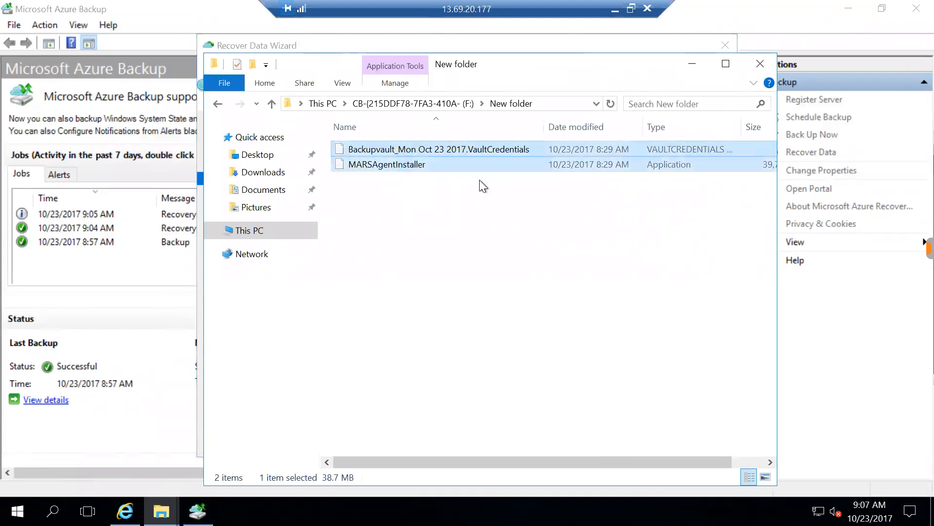
left_click(760, 64)
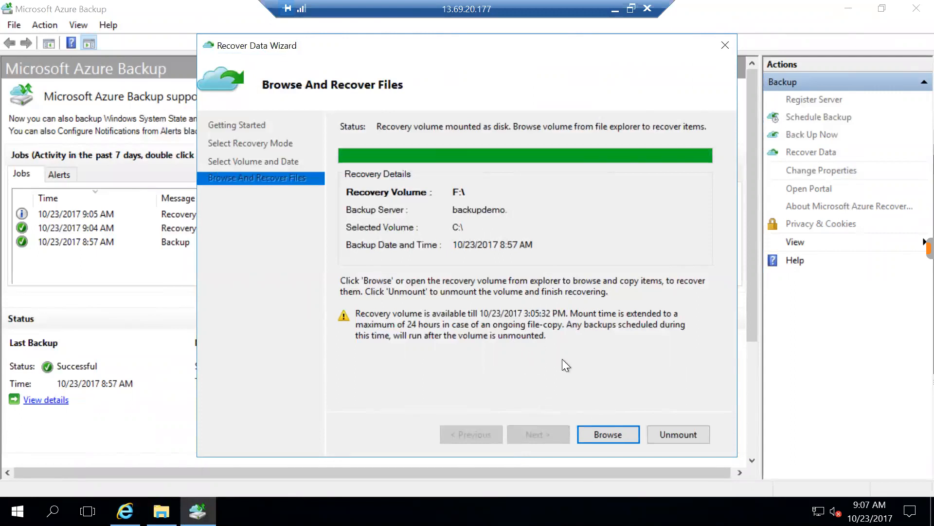
Browse the mounted recovery volume F: and copy its New folder to the clipboard, leaving the volume window minimized
left_click(609, 431)
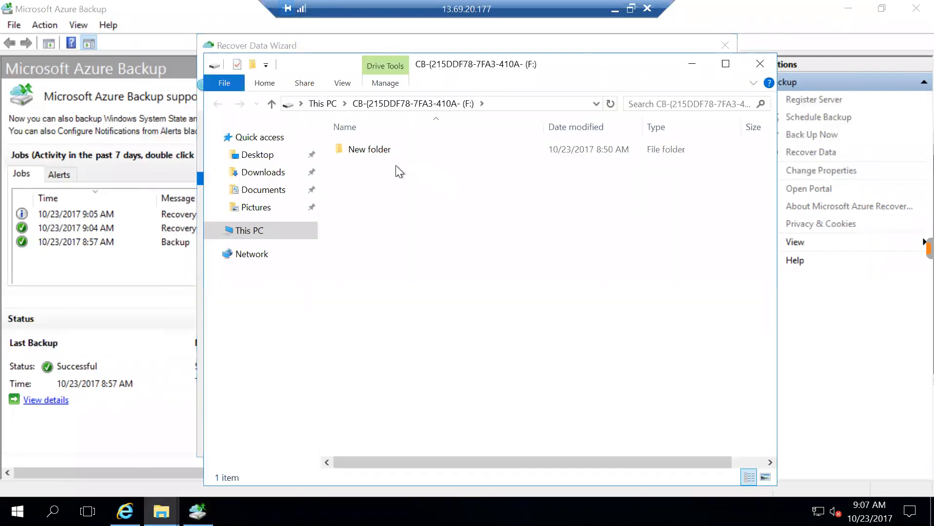
left_click(384, 147)
right_click(384, 148)
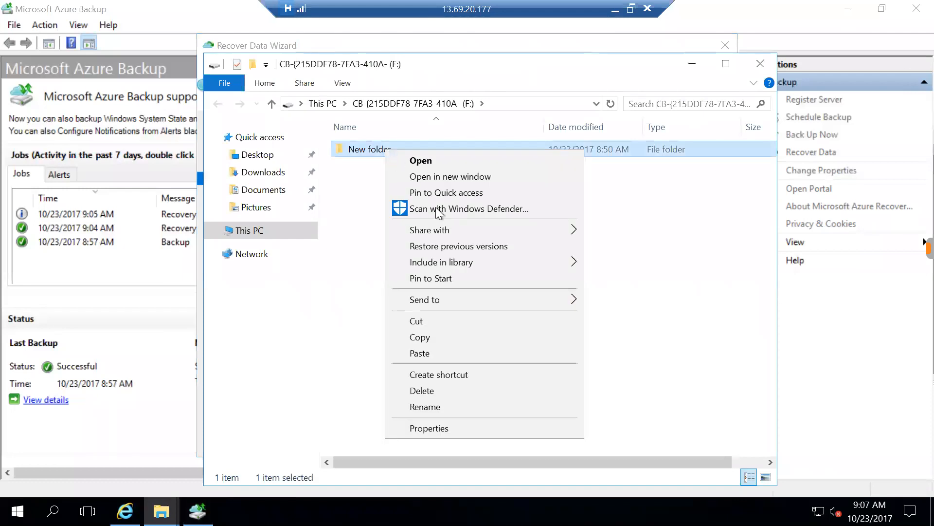
left_click(442, 336)
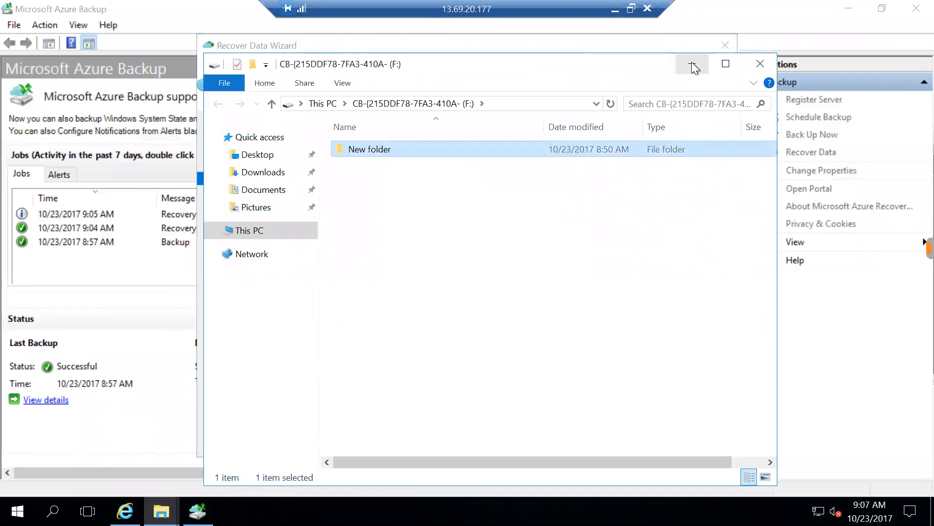
left_click(694, 67)
Paste the copied New folder into the Downloads folder and check the detailed progress of the copy operation
mouse_move(161, 511)
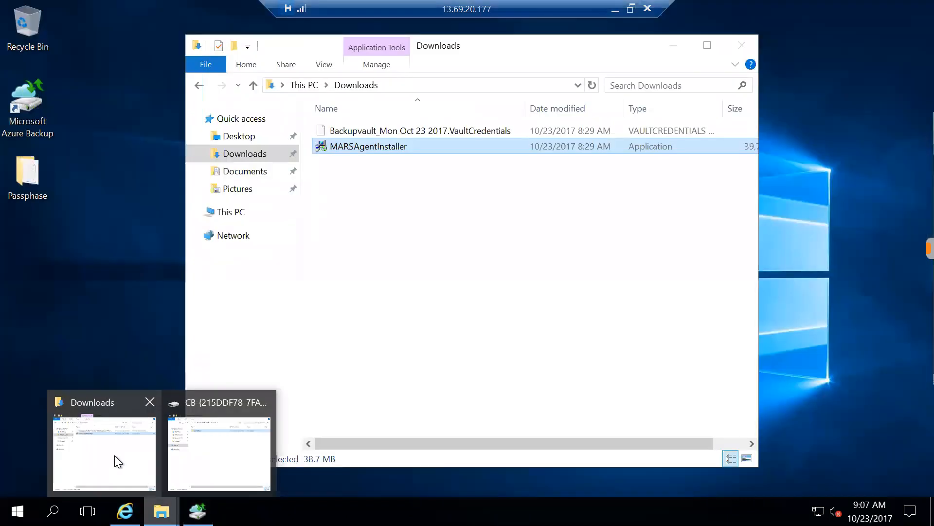
left_click(115, 454)
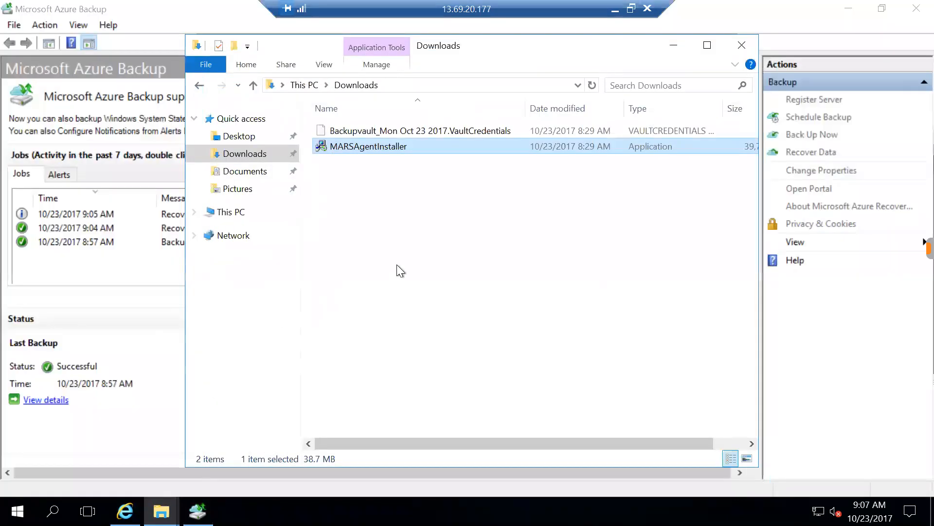
right_click(397, 265)
left_click(443, 366)
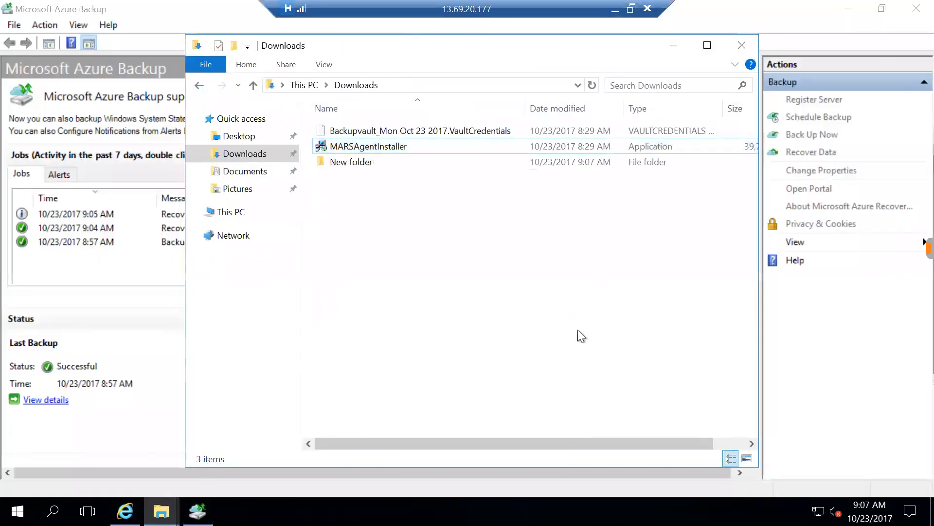
left_click(672, 47)
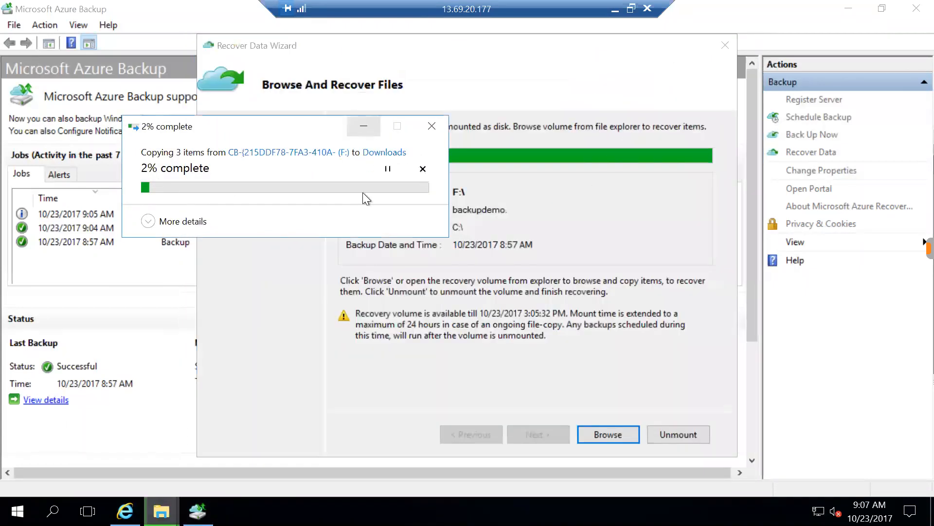
left_click(163, 222)
left_click(184, 315)
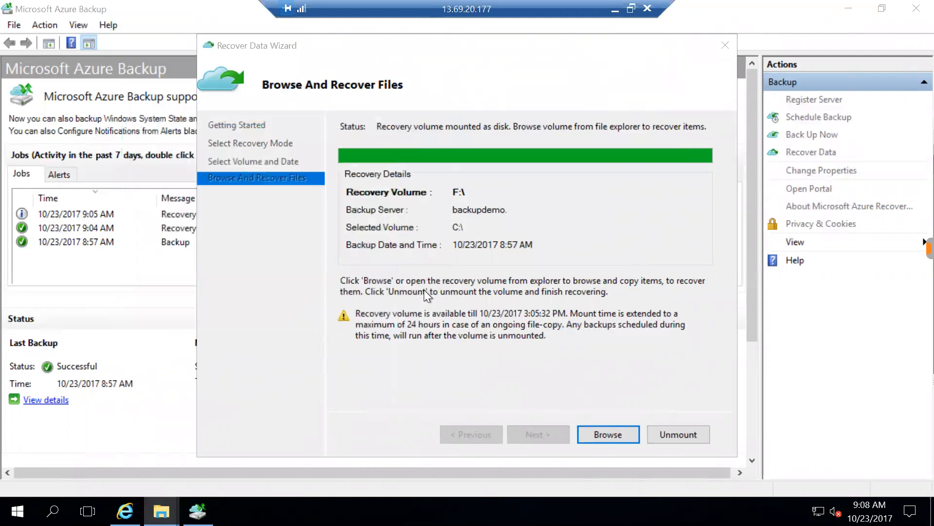
Unmount the recovery volume and confirm ending the current recovery
left_click(681, 432)
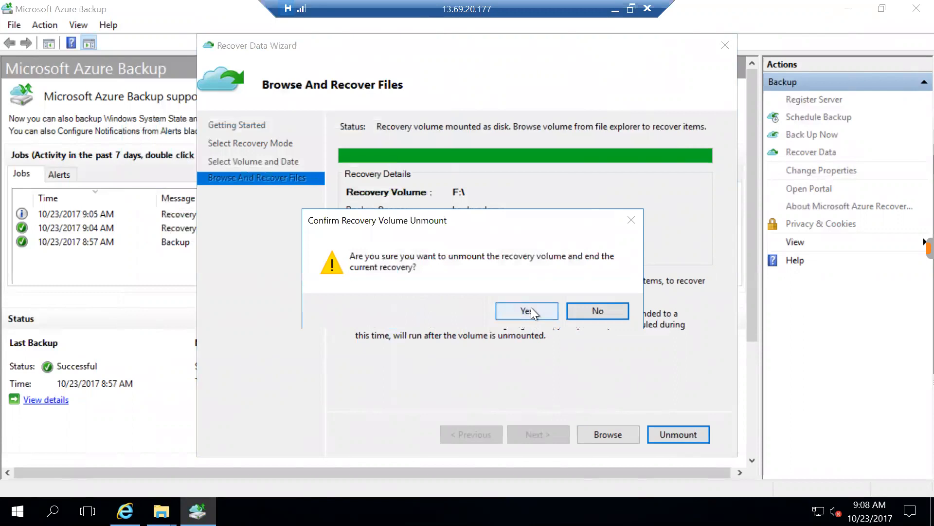
left_click(531, 308)
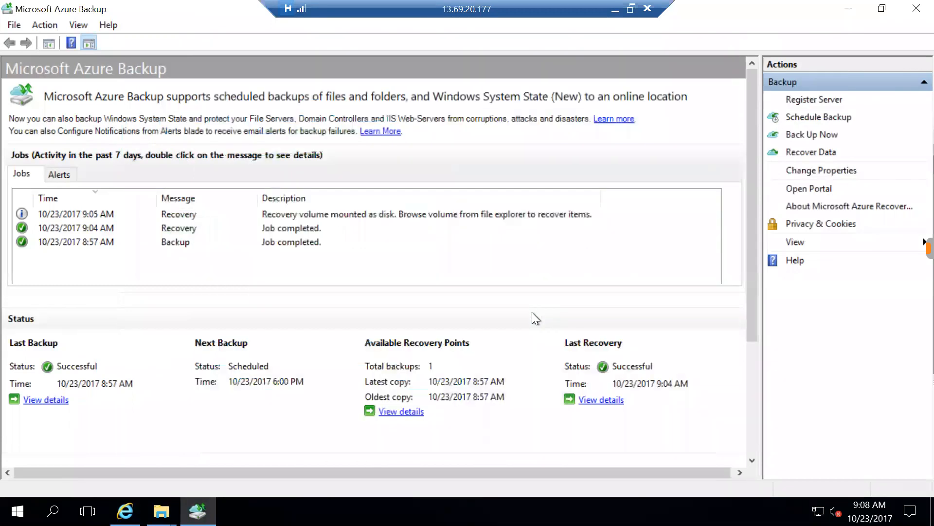